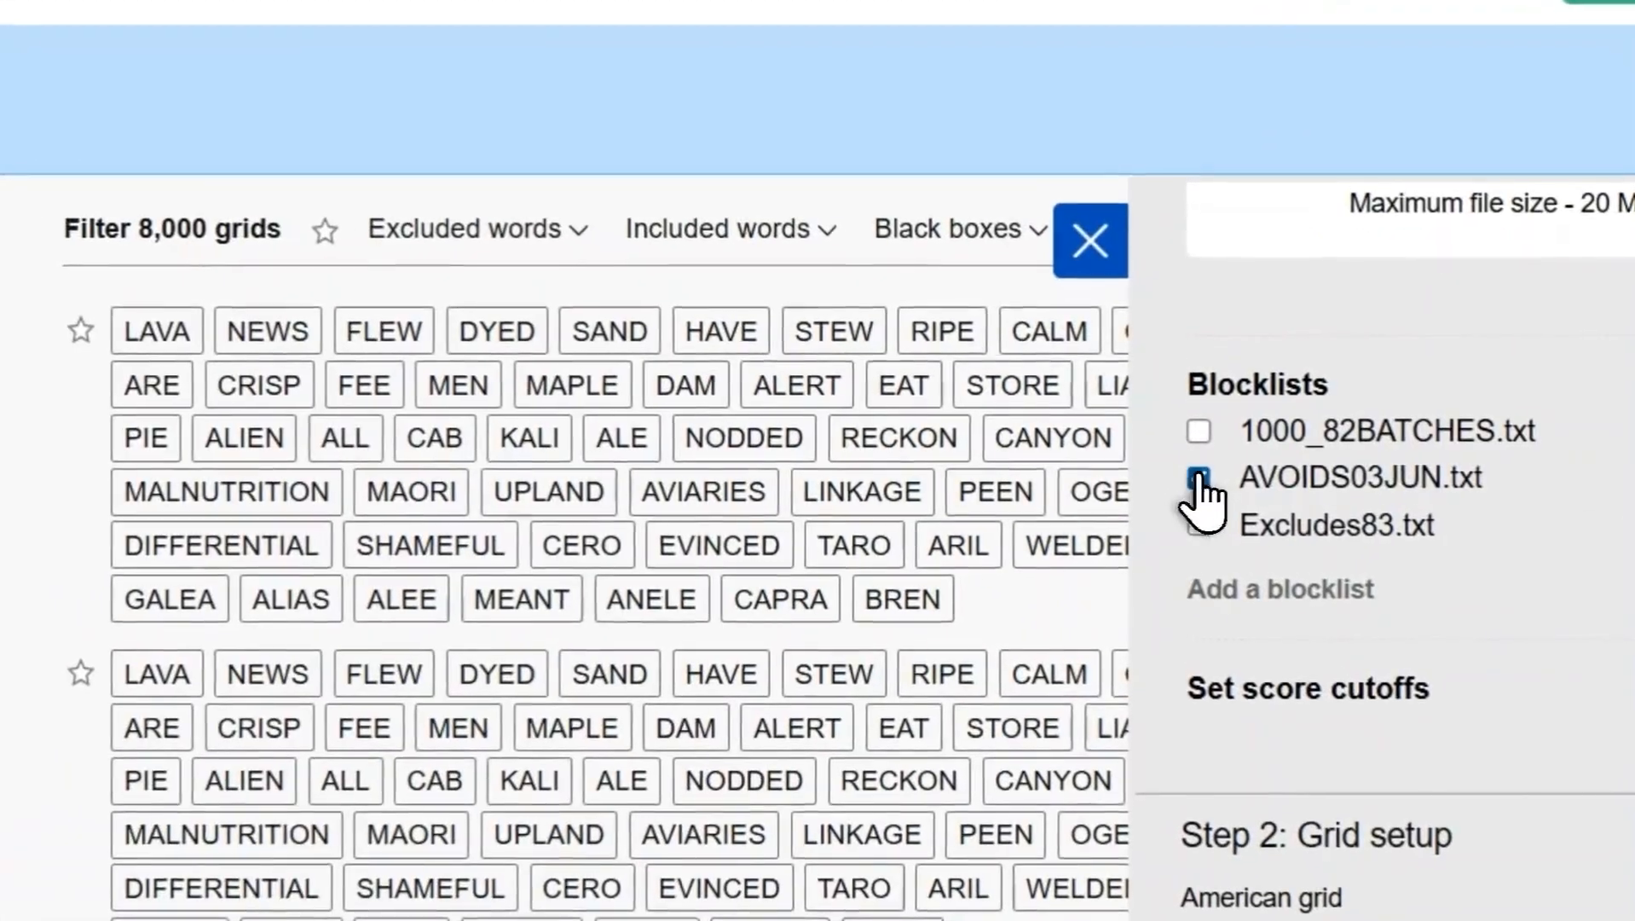
# Enable the AVOIDS03JUN.txt blocklist and set the minimum word score cutoff to 50
pyautogui.click(1184, 475)
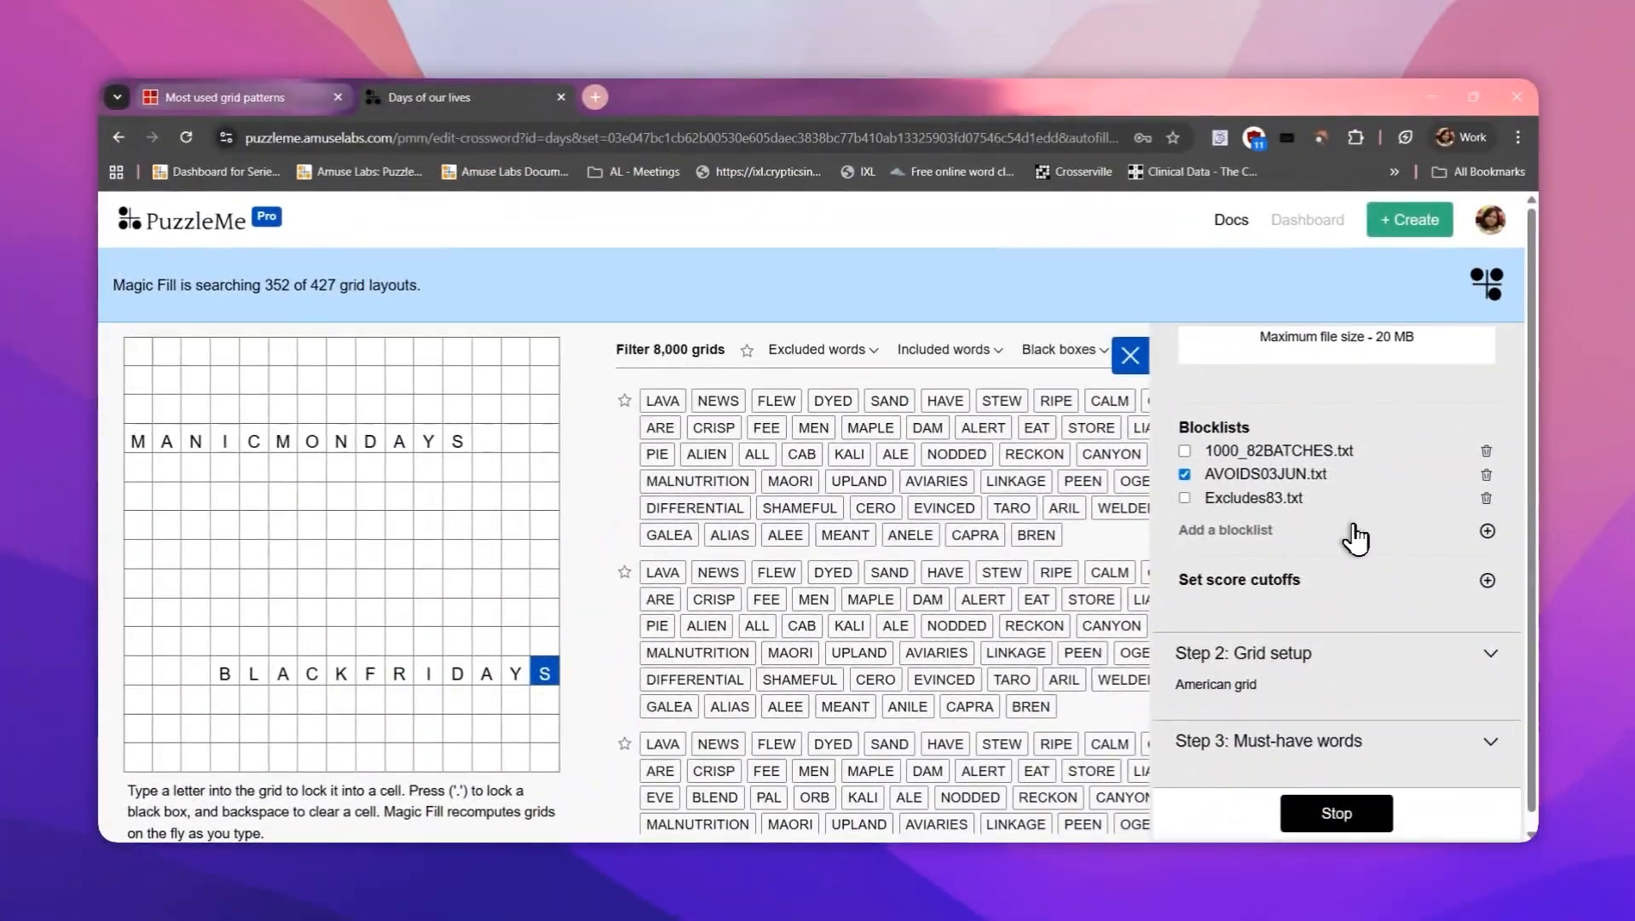
pyautogui.scroll(-1, 1356, 539)
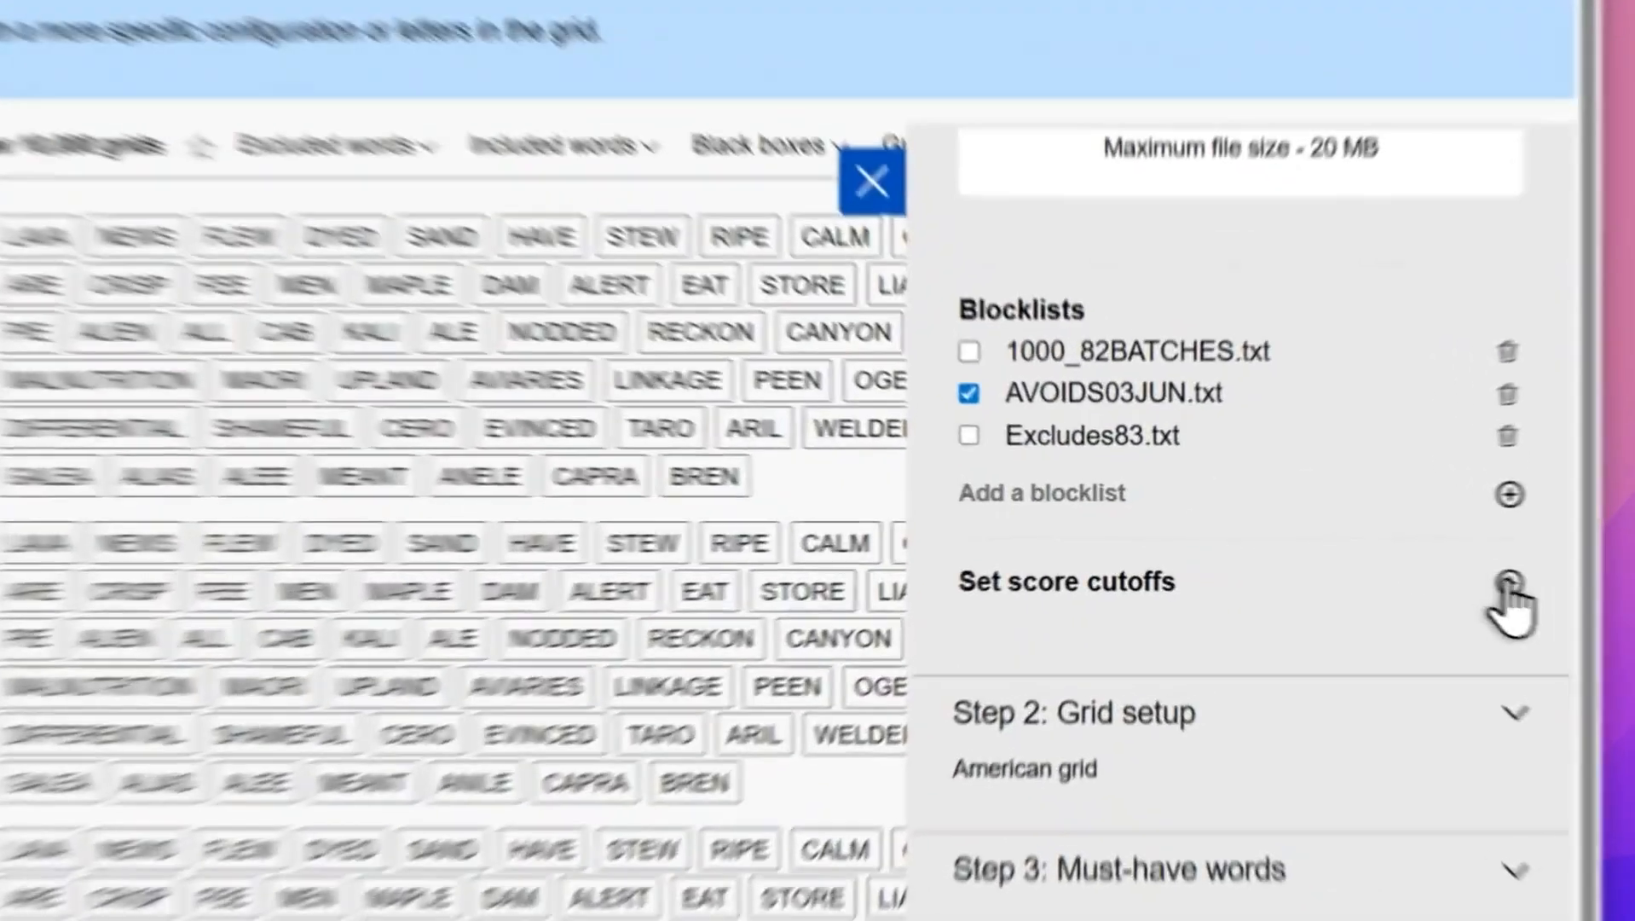
pyautogui.click(1488, 579)
pyautogui.scroll(-3, 1403, 560)
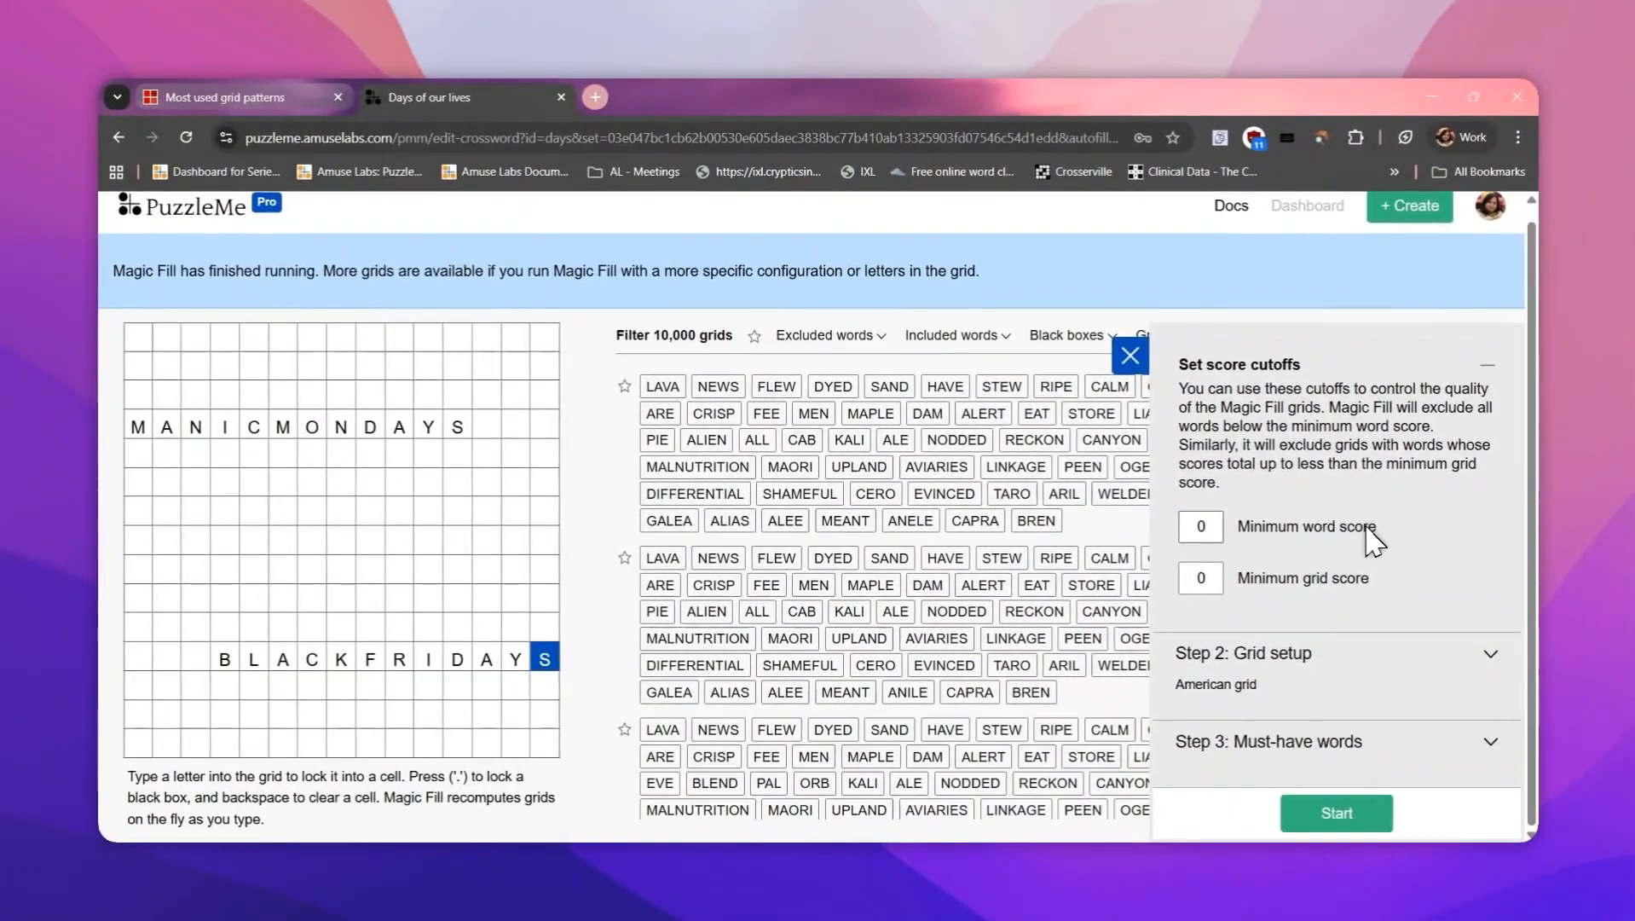
pyautogui.click(1192, 526)
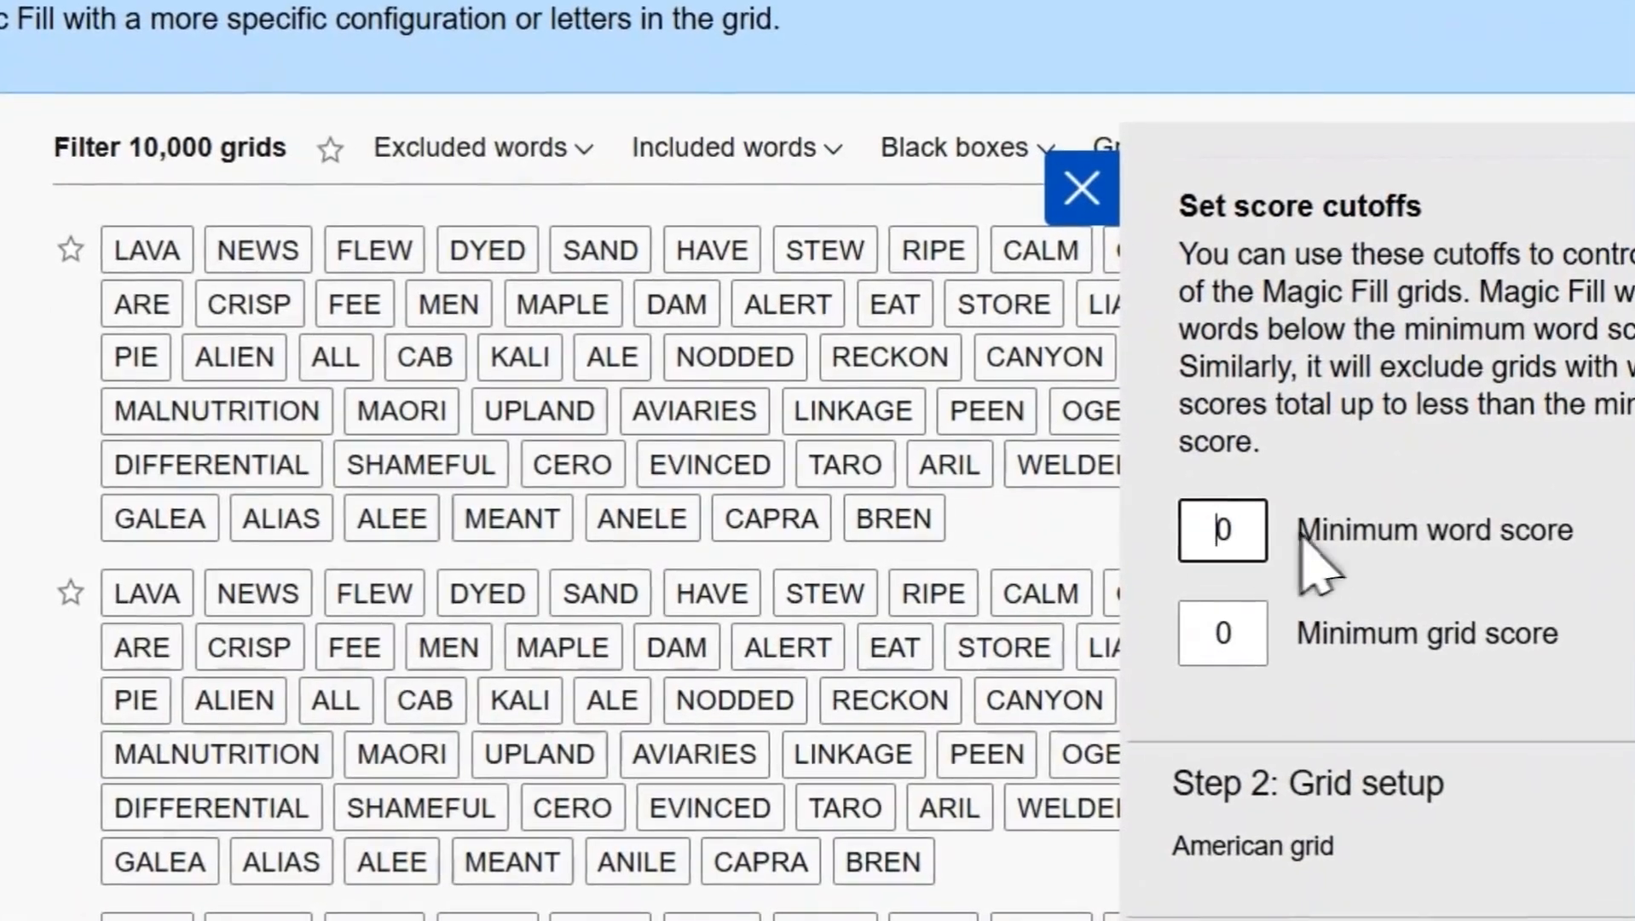
pyautogui.write('5')
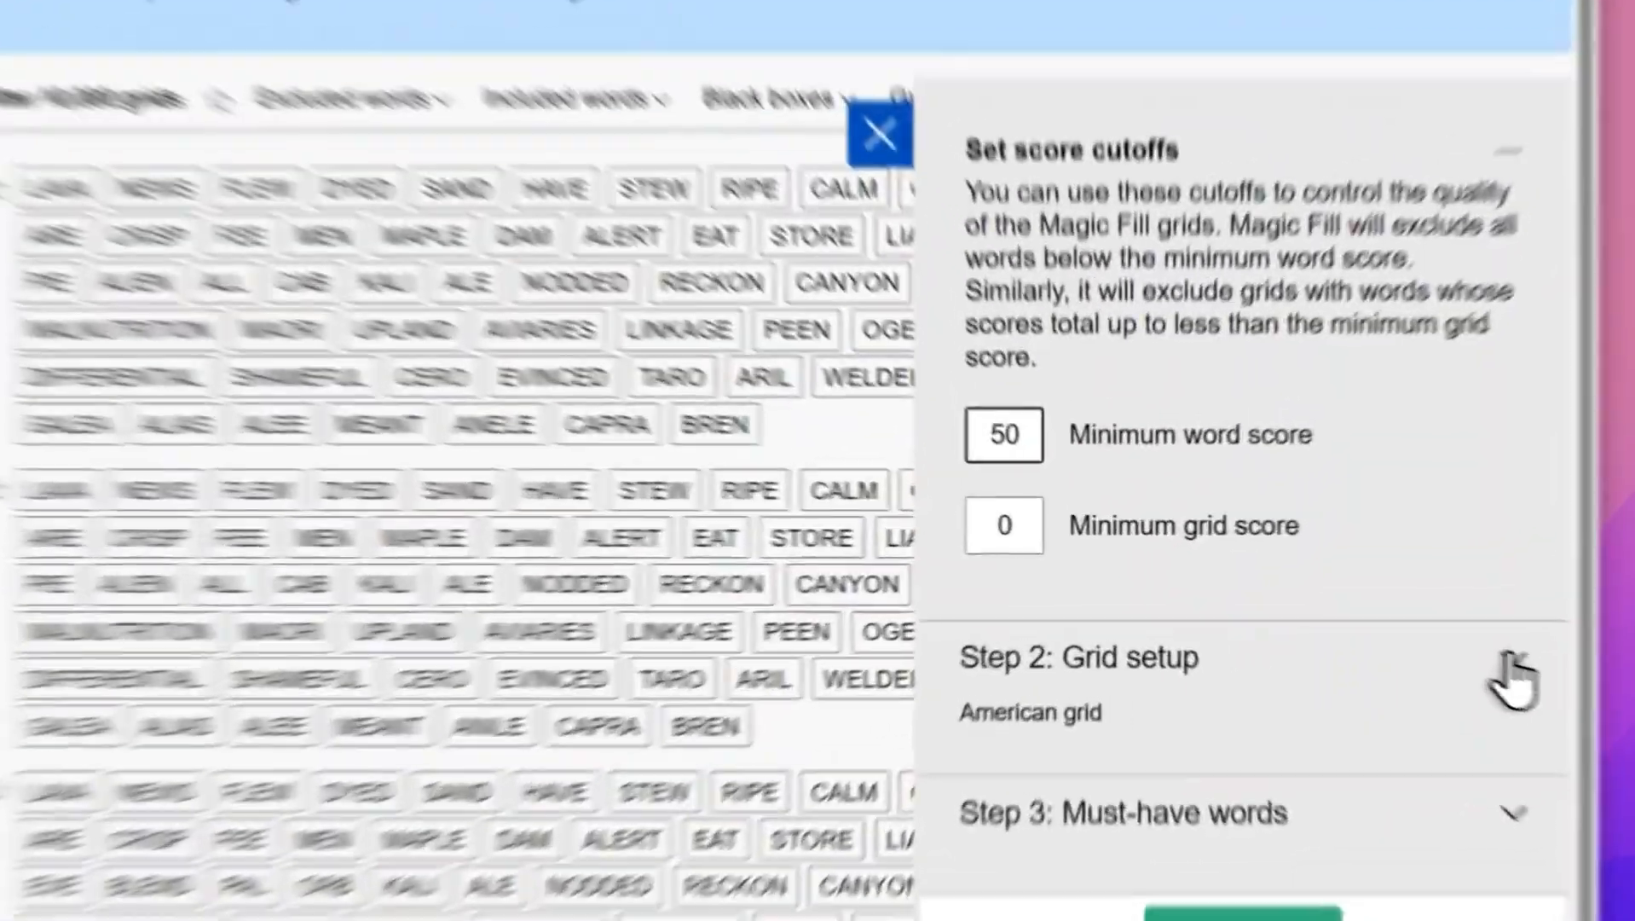
# Try the British grid pattern in the grid setup and return to the American pattern
pyautogui.click(1490, 660)
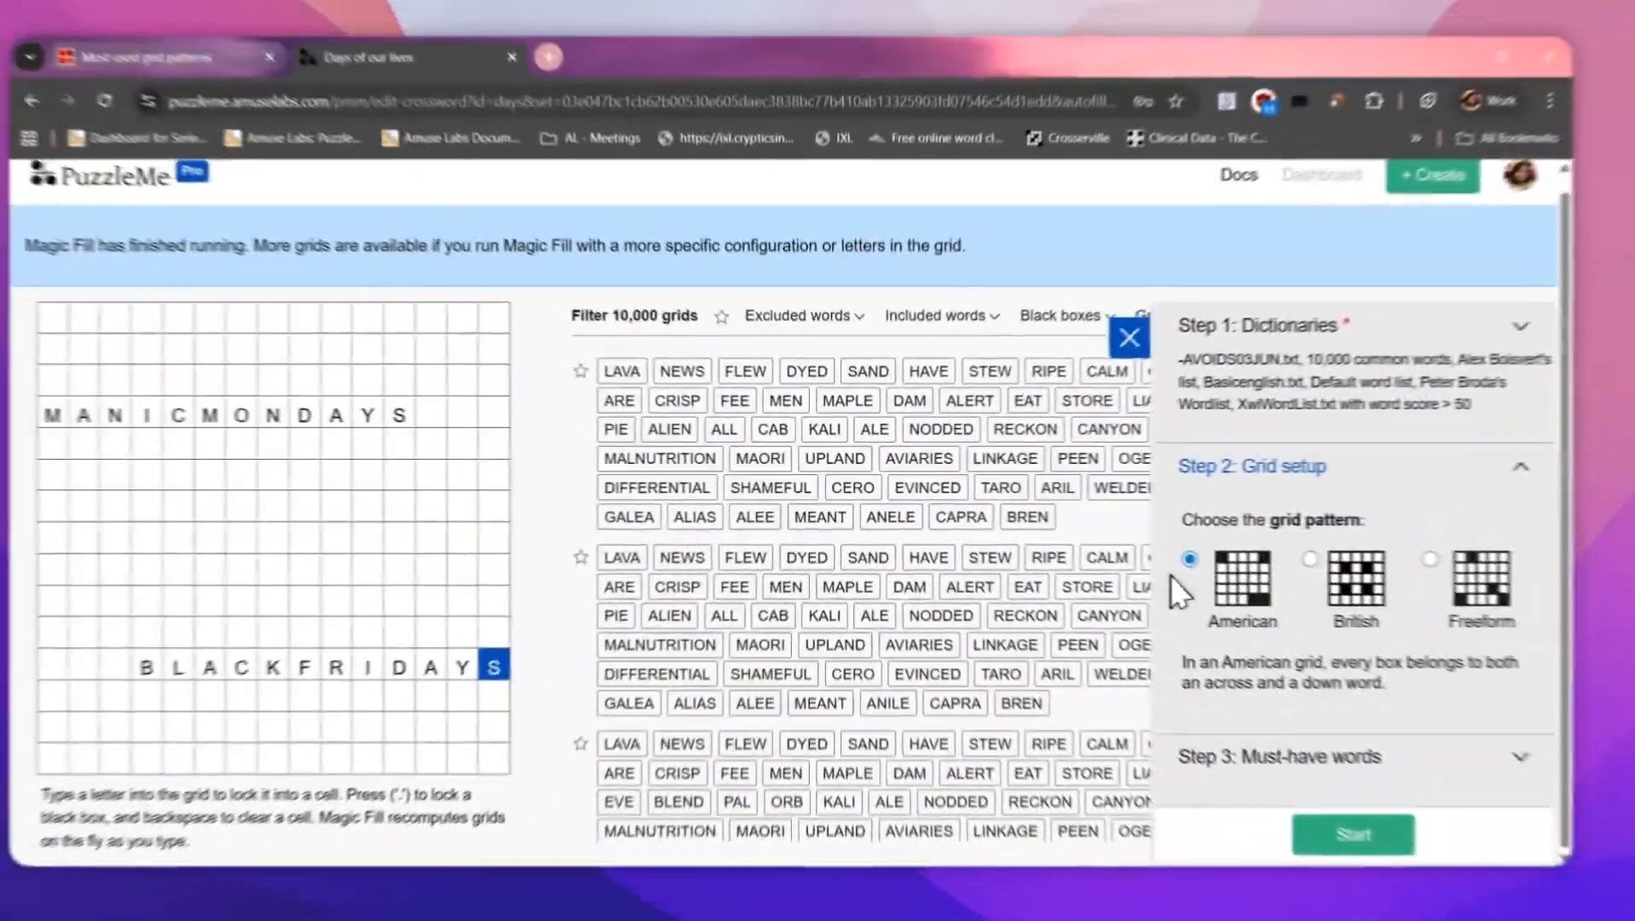
pyautogui.click(1309, 558)
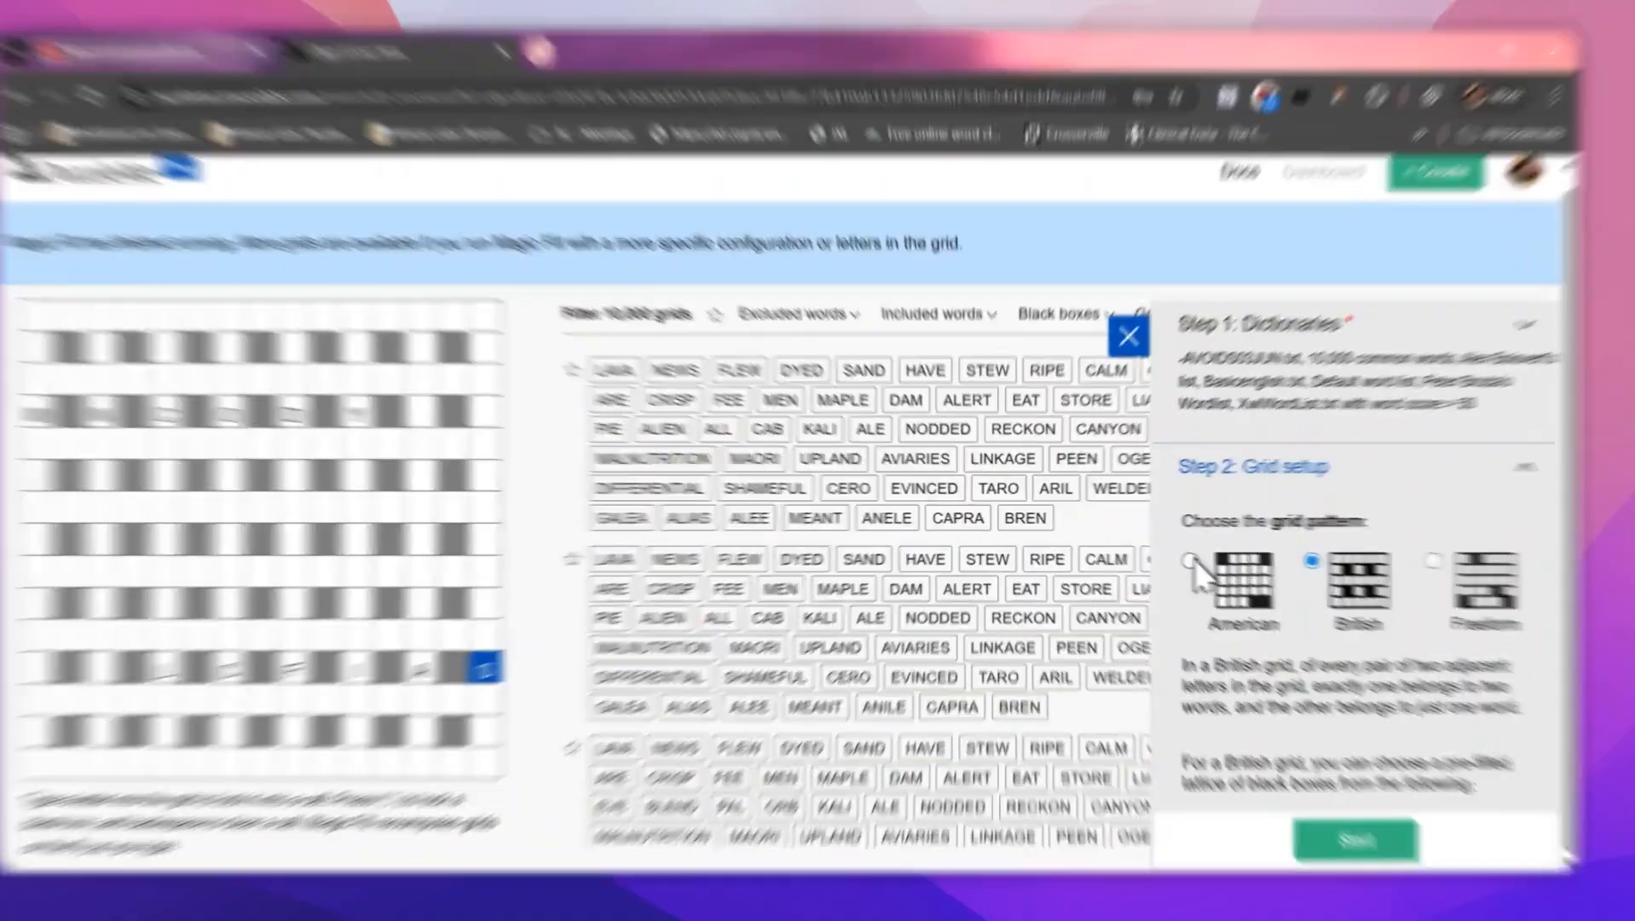
pyautogui.click(1186, 559)
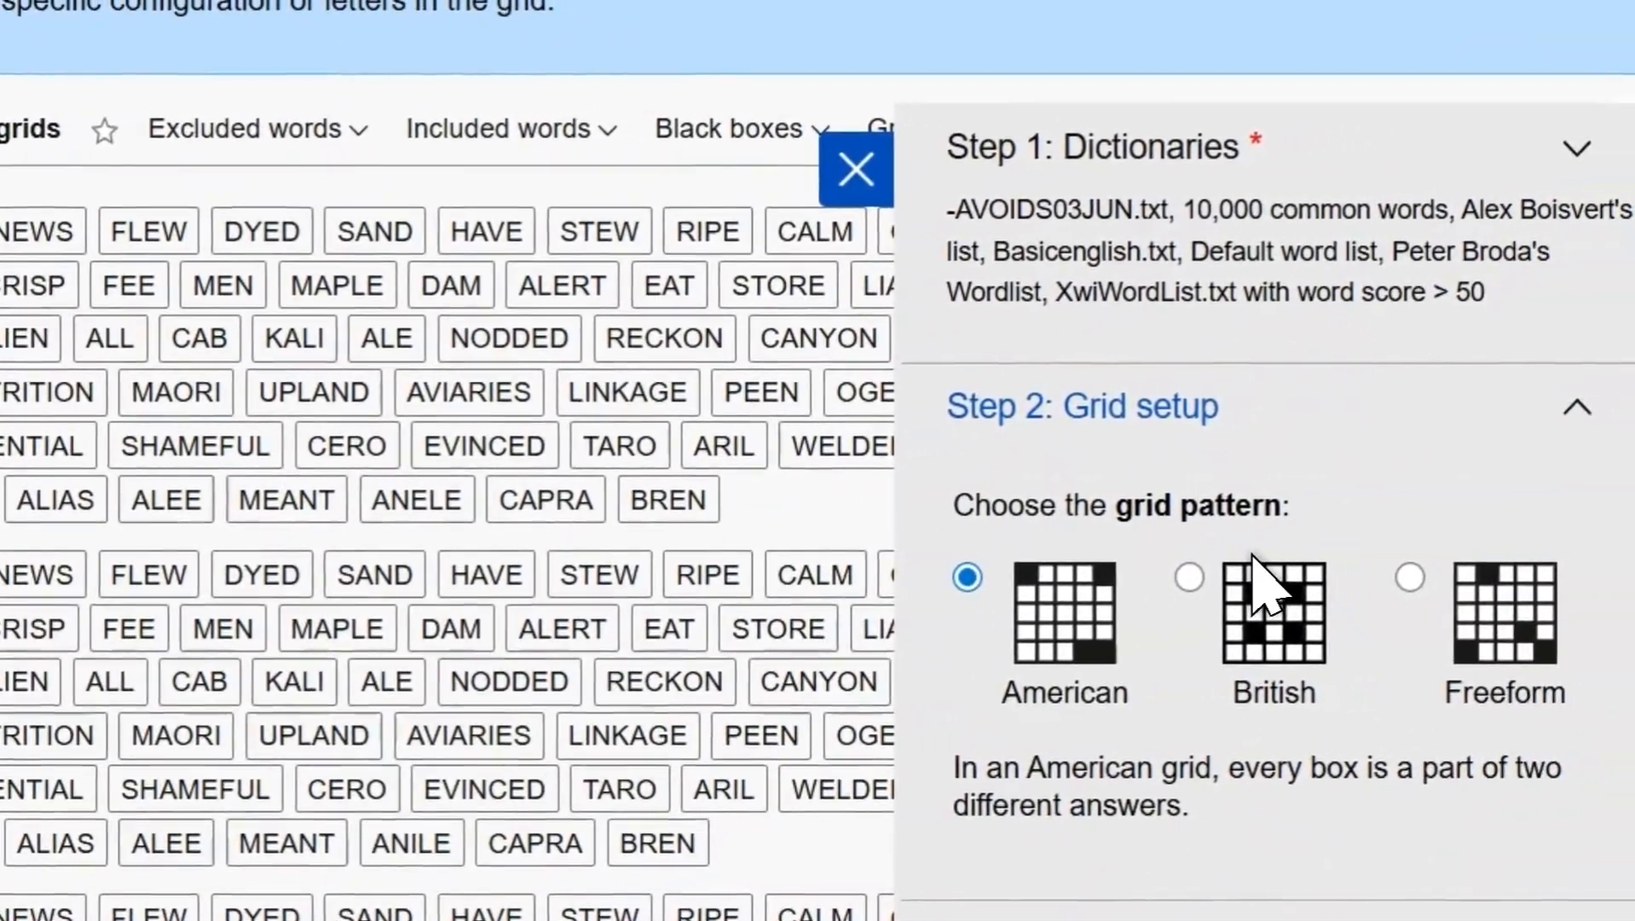
# Enter "throwback, thursdays" as the must-have words and start Magic Fill
pyautogui.click(1526, 675)
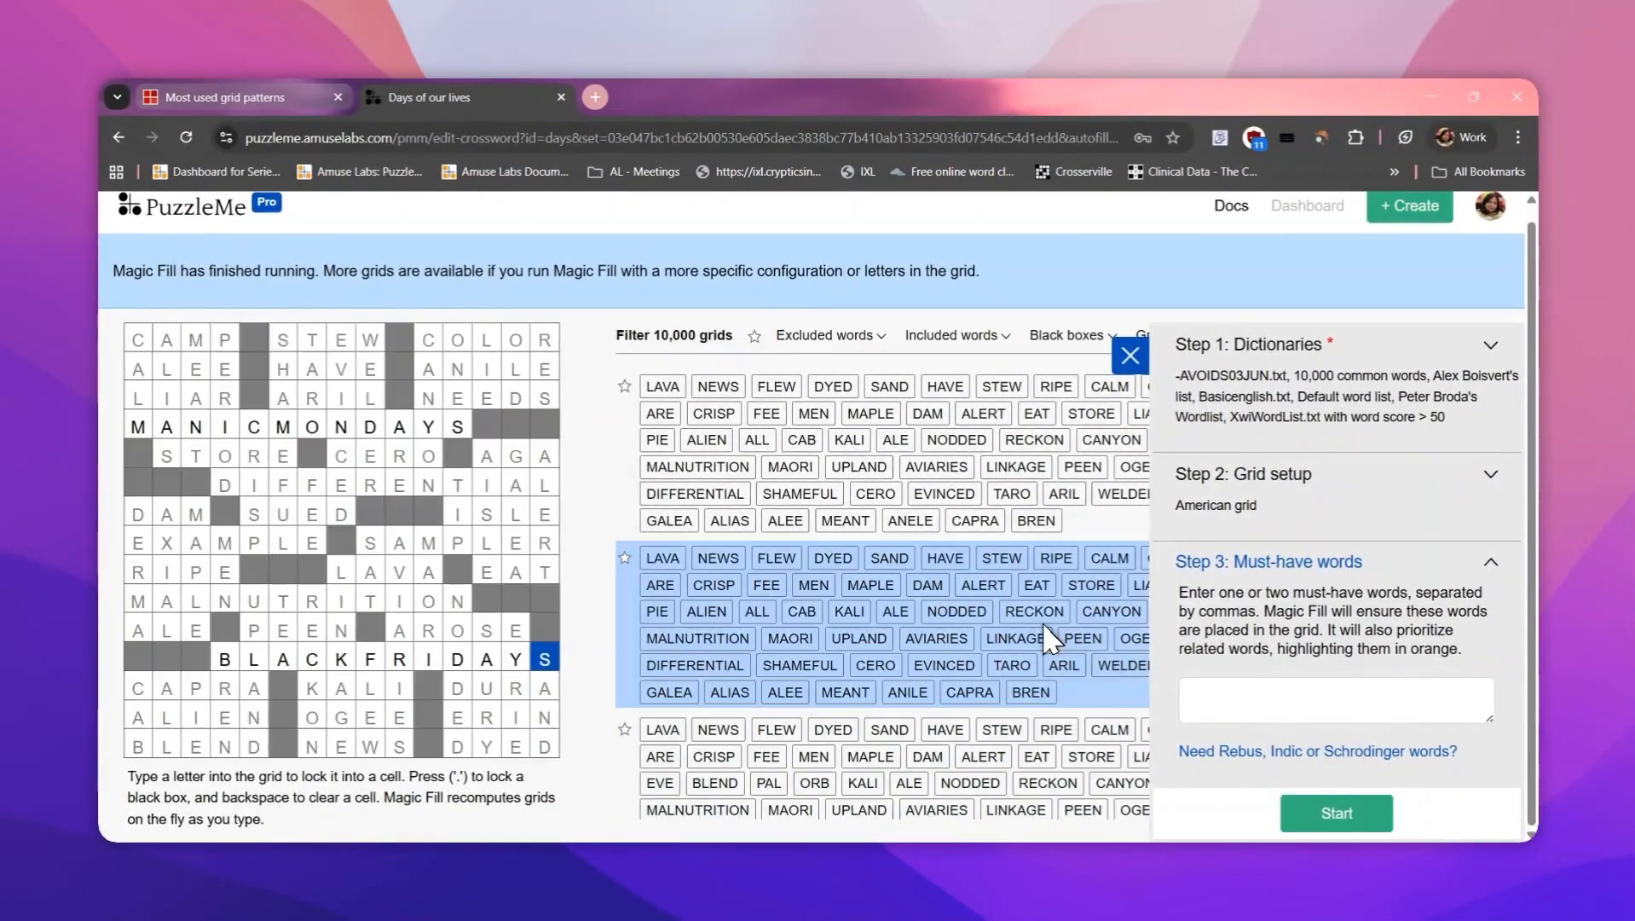
pyautogui.click(1228, 687)
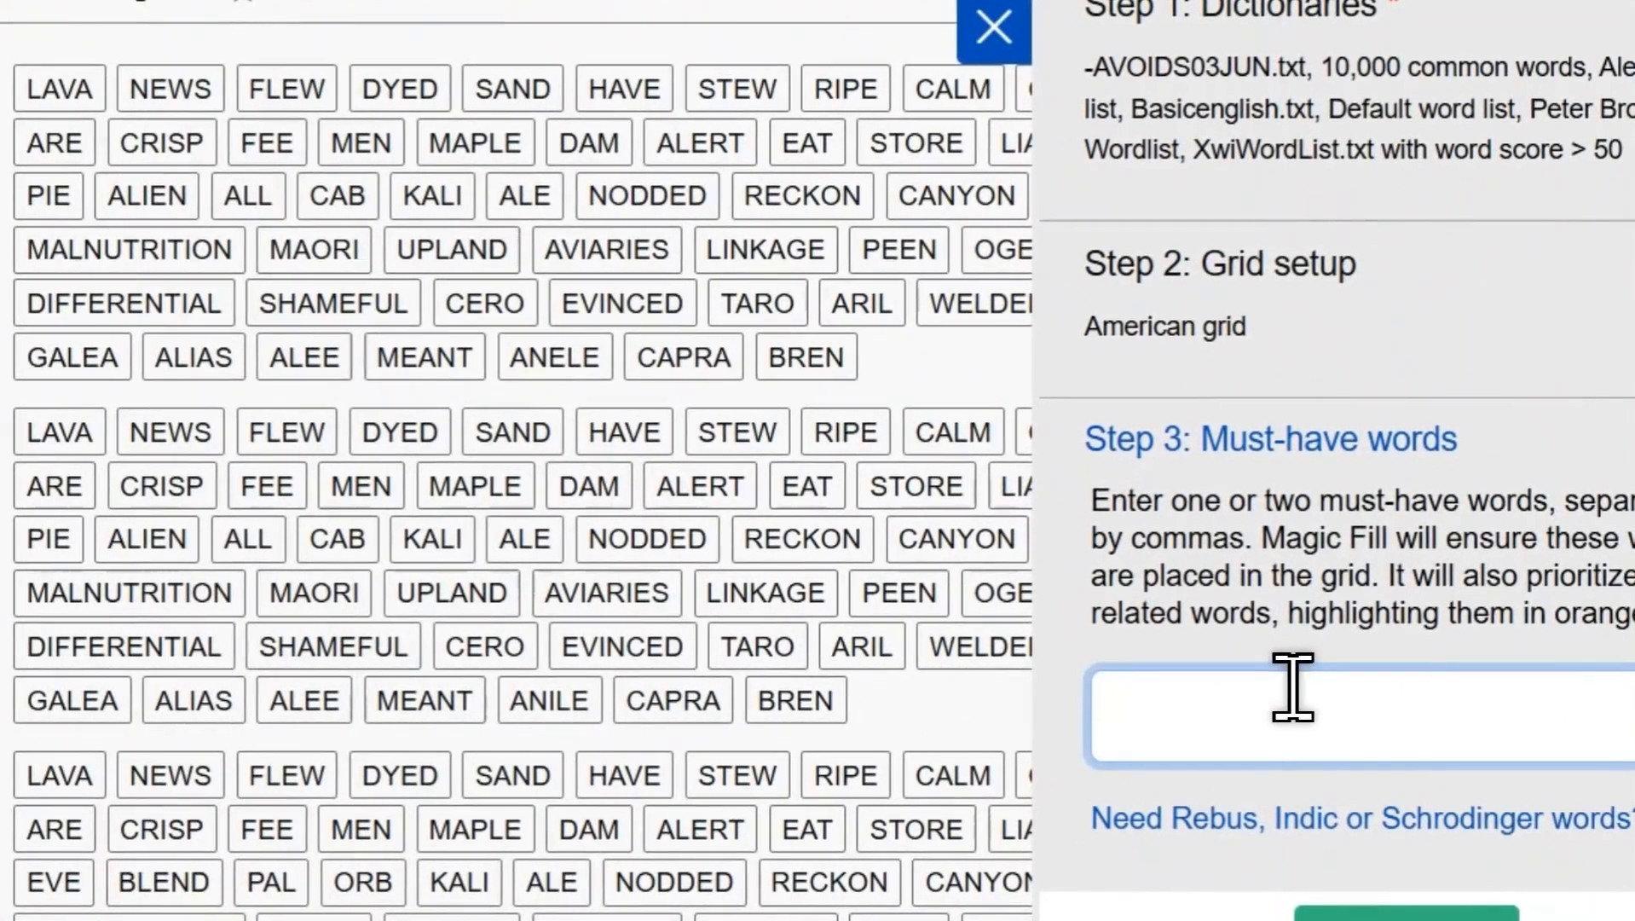
pyautogui.write('throwback, ')
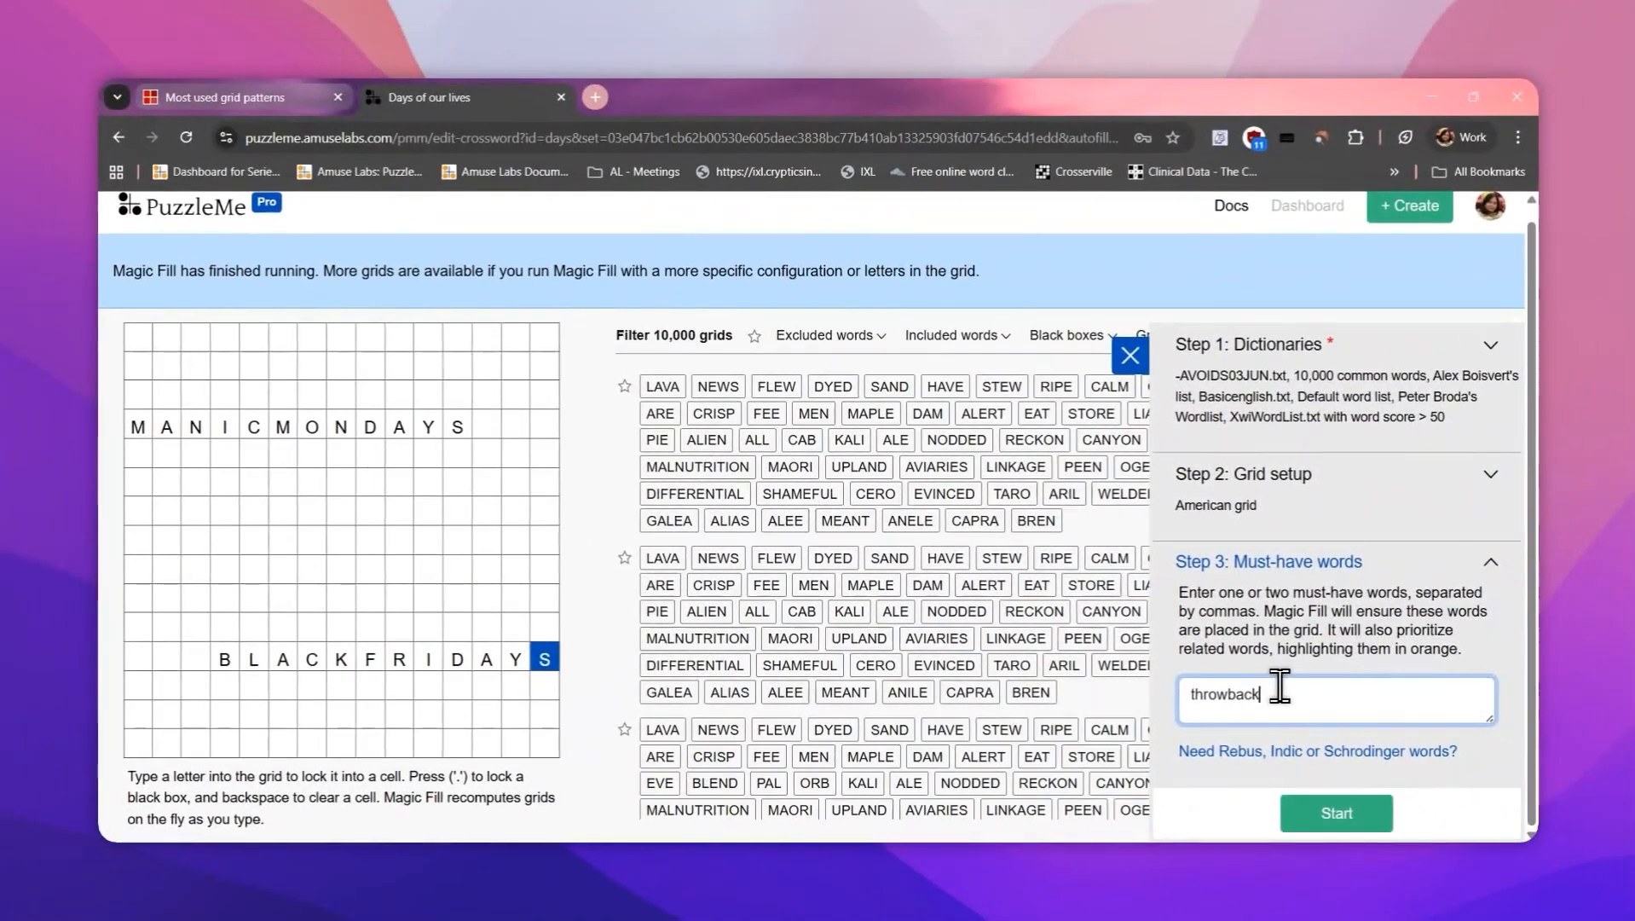
pyautogui.write('thursdays')
pyautogui.click(1360, 821)
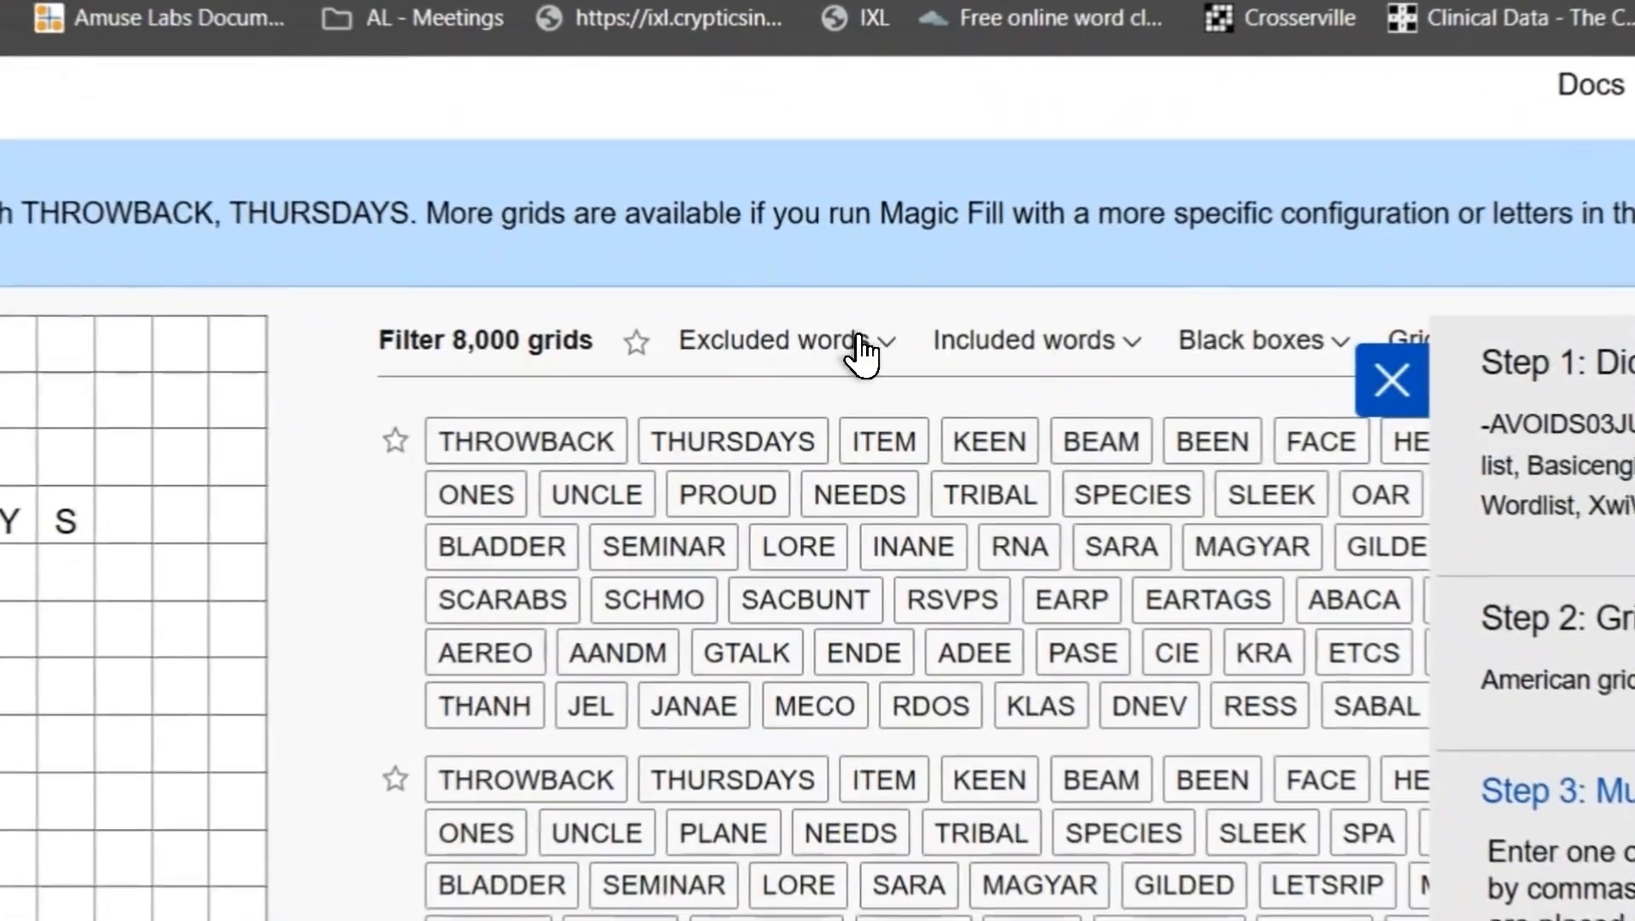
# Filter the generated grids to exclude those containing the word "thanh"
pyautogui.click(860, 335)
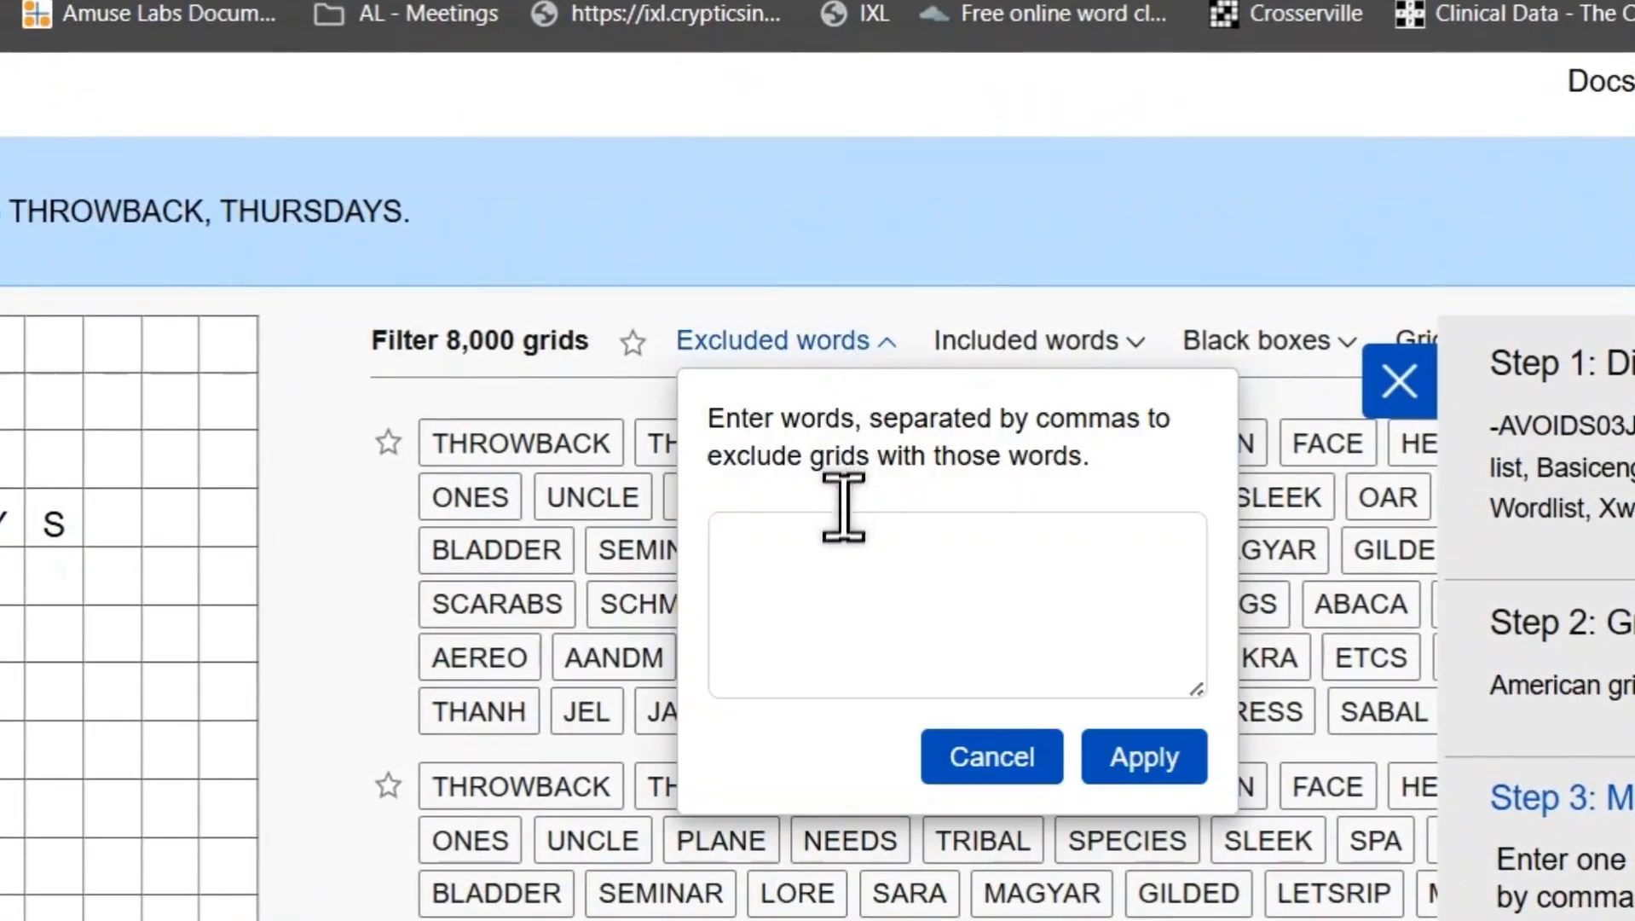
pyautogui.click(836, 535)
pyautogui.write('thanh')
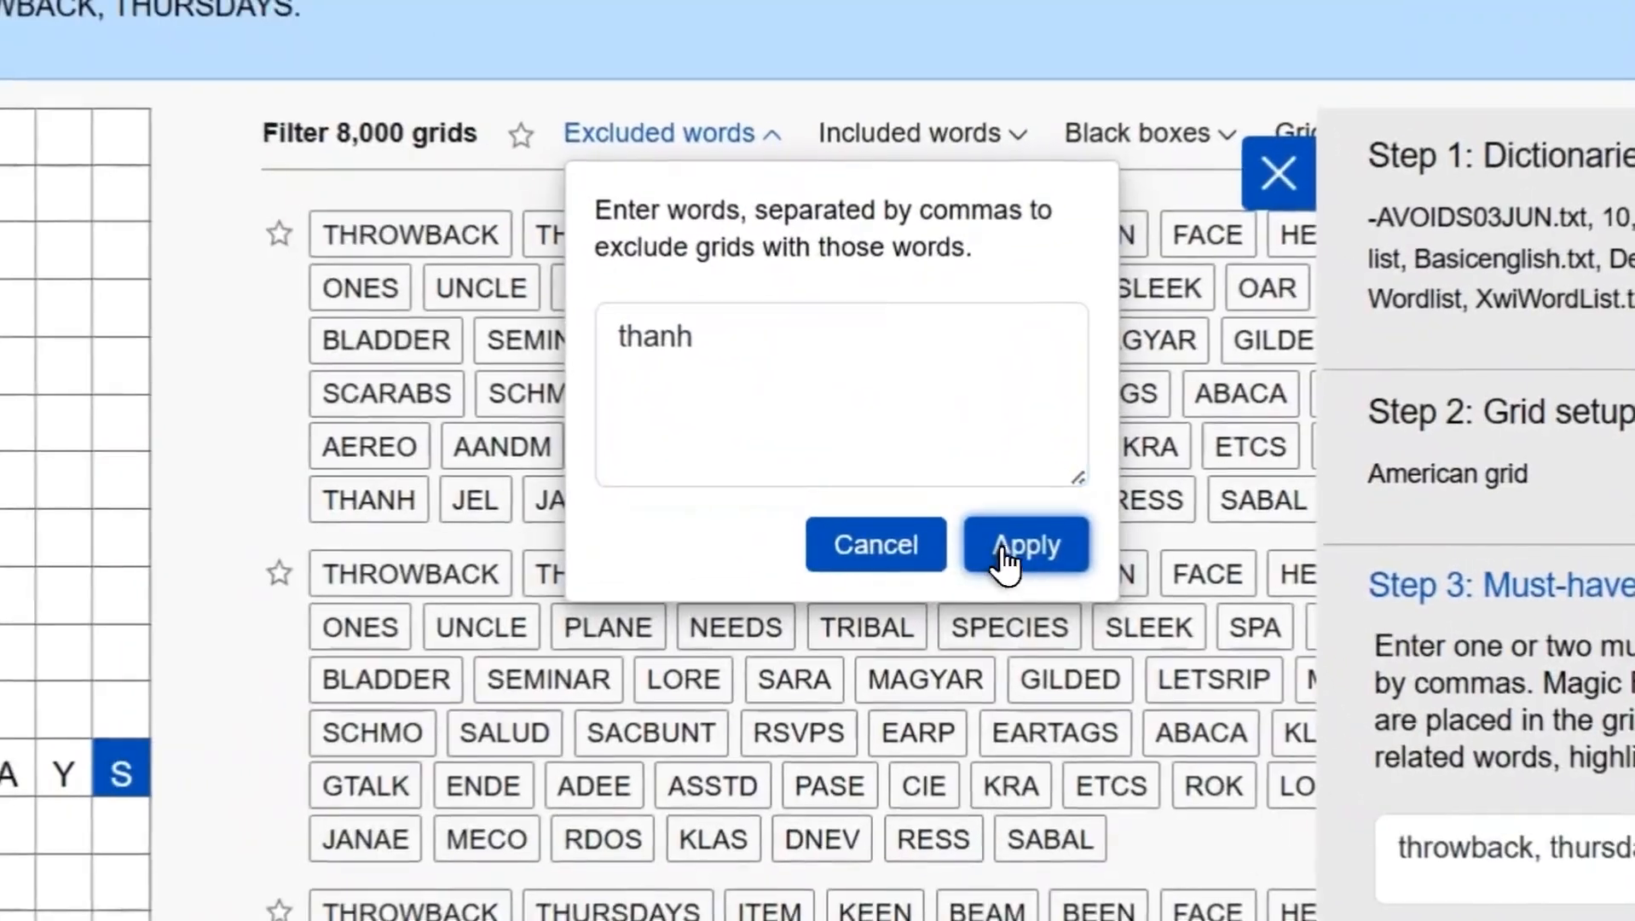
pyautogui.click(1003, 543)
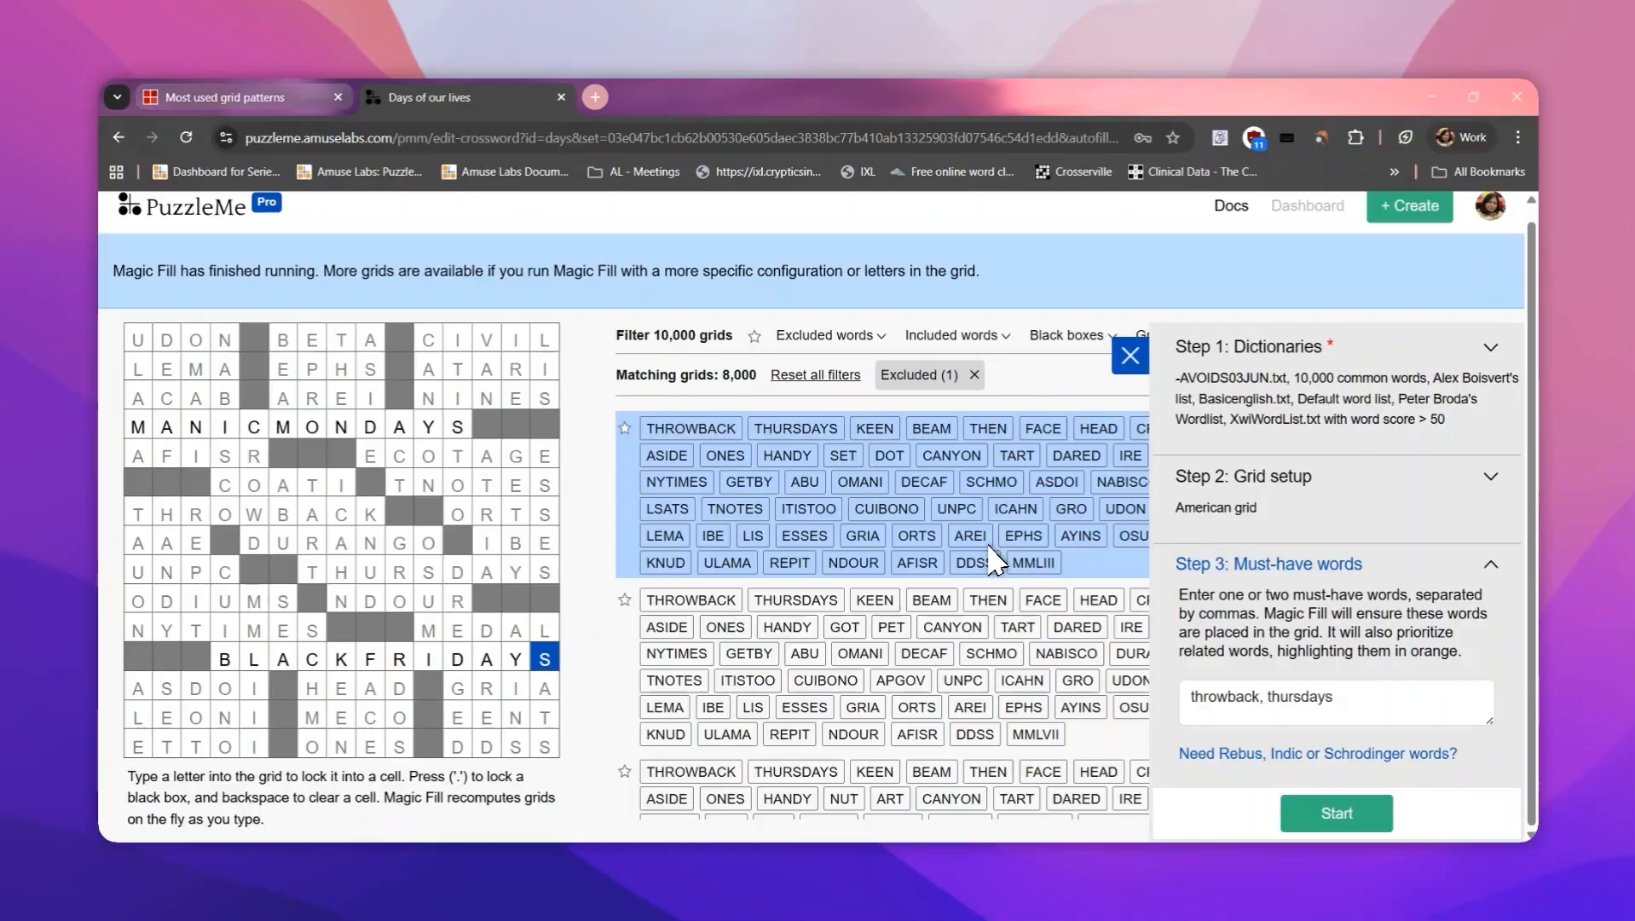
# Look over the matching grids and add "gria" to the excluded words filter
pyautogui.scroll(-2, 989, 628)
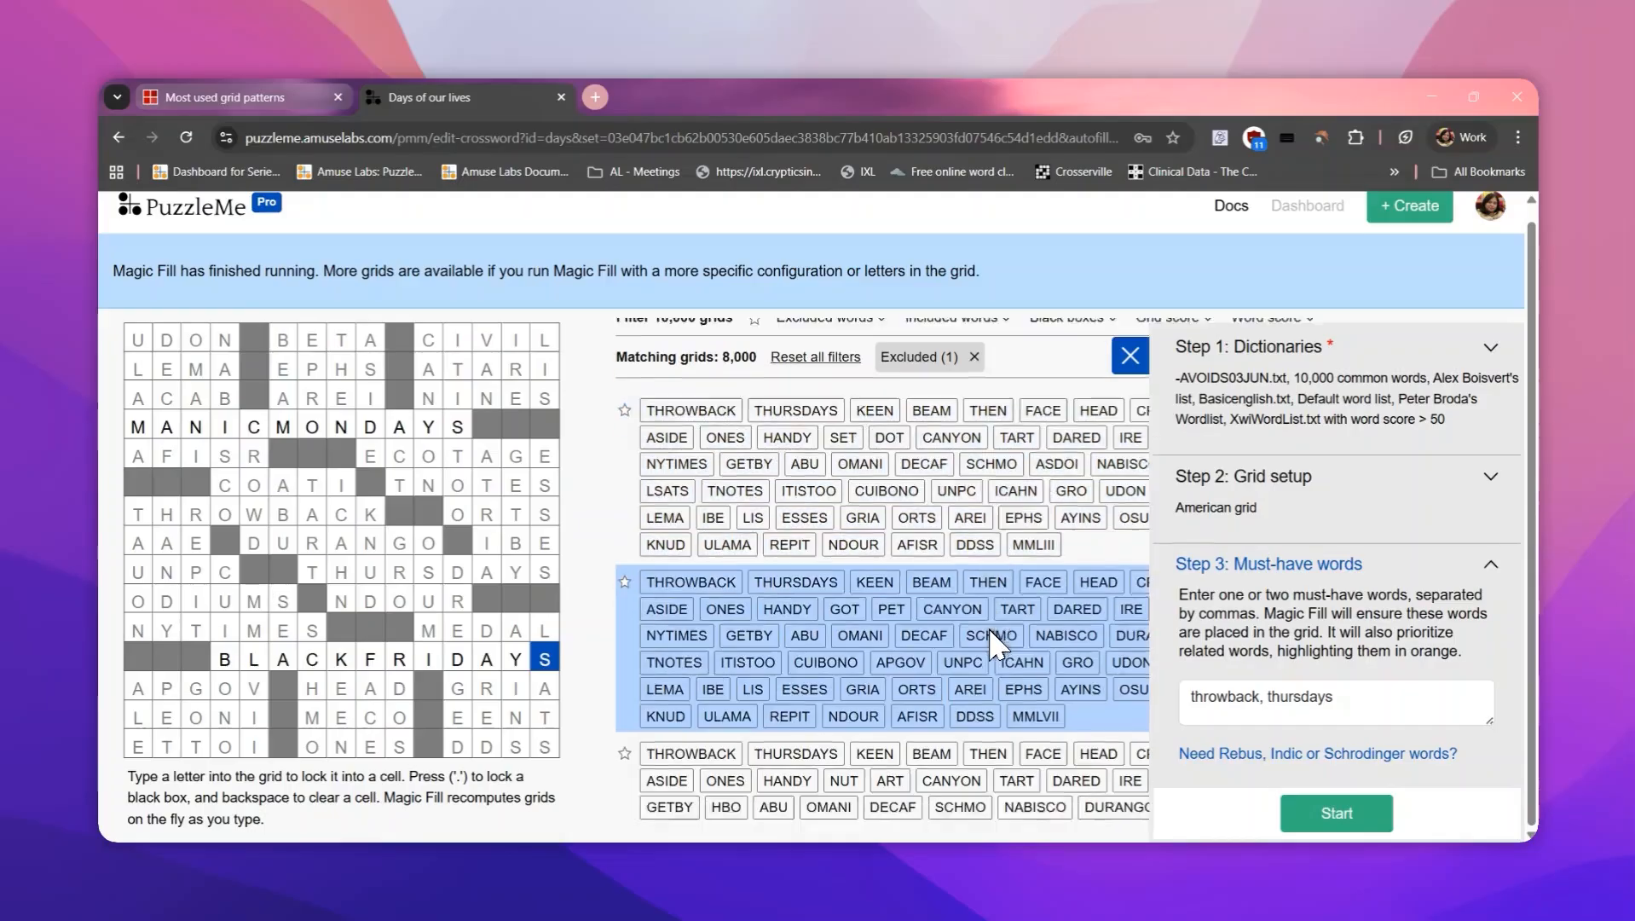
pyautogui.scroll(2, 941, 460)
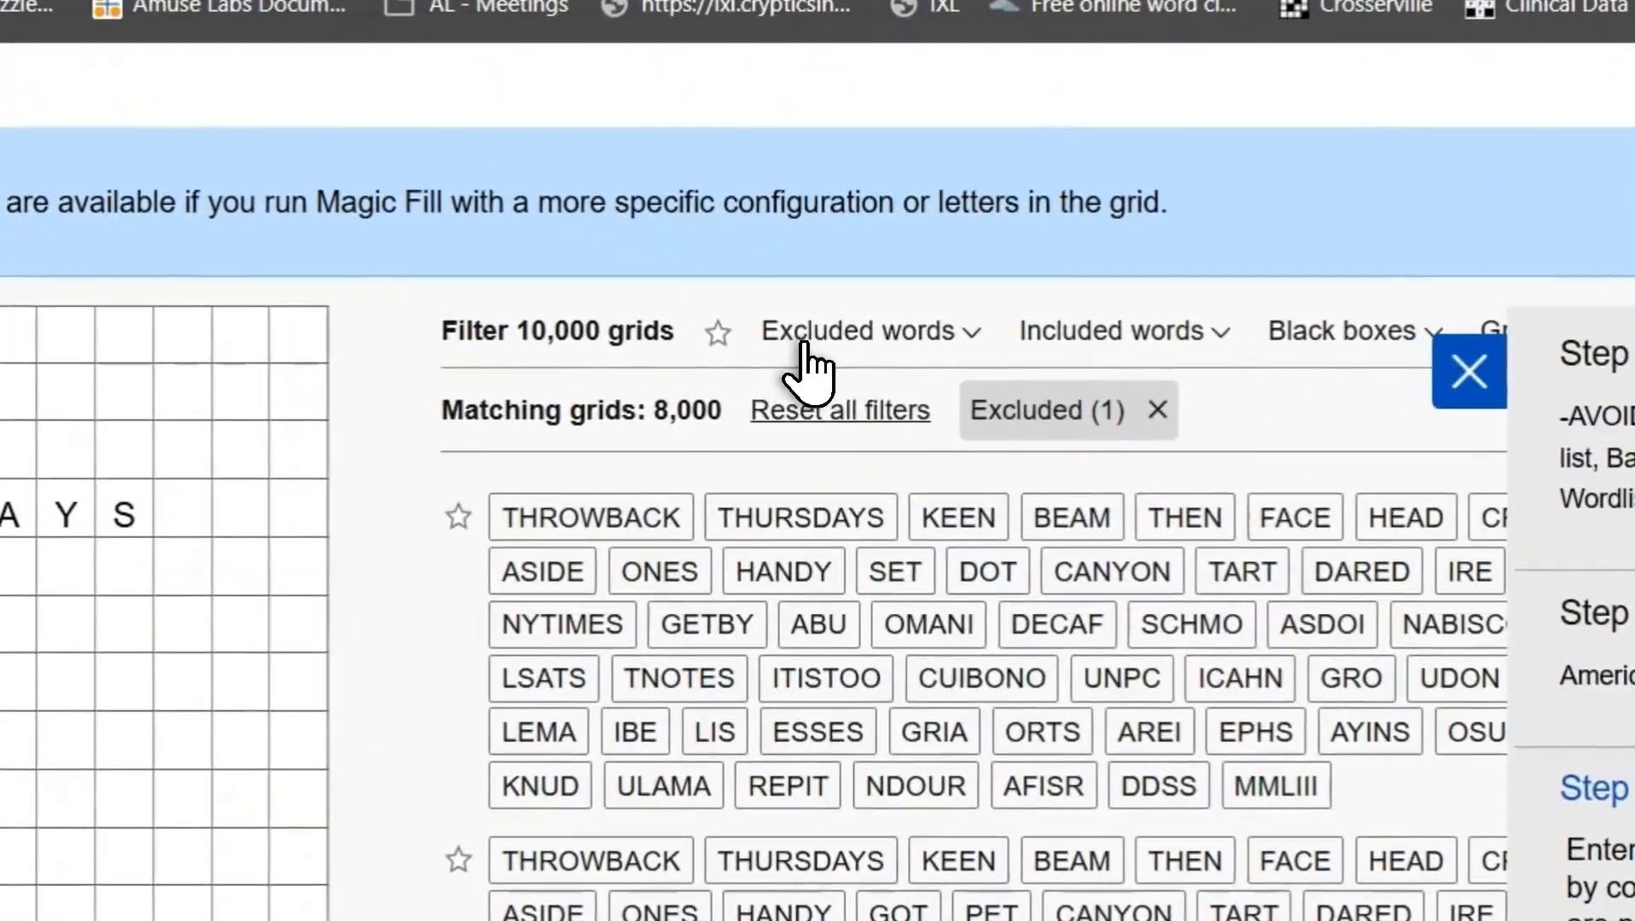
pyautogui.click(799, 345)
pyautogui.click(918, 513)
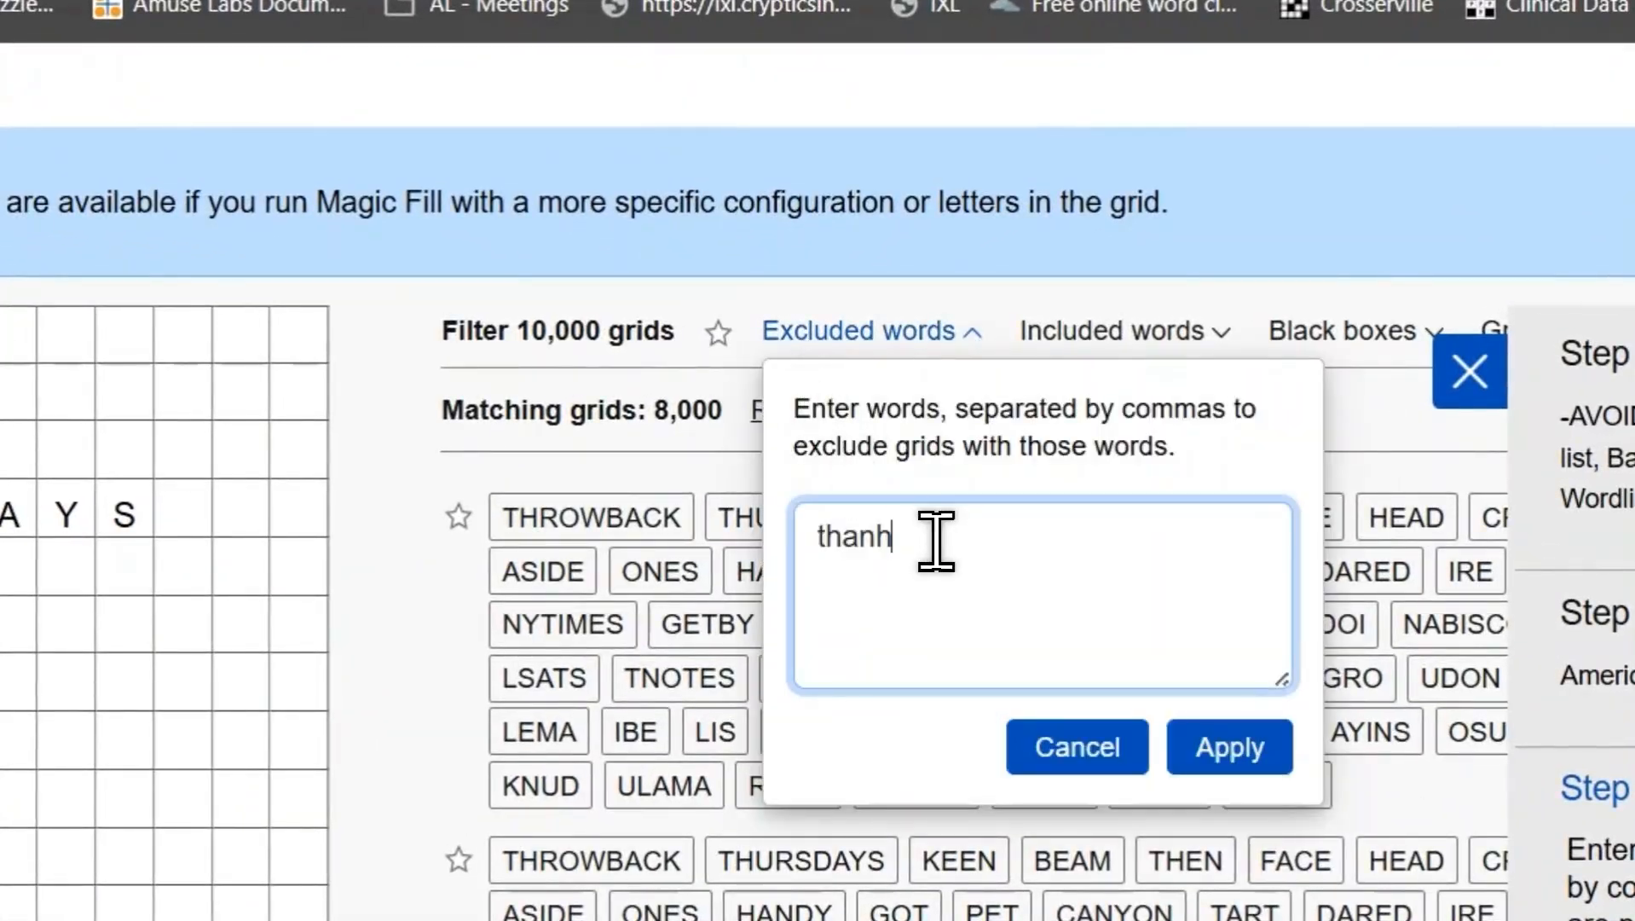
pyautogui.write(', gria')
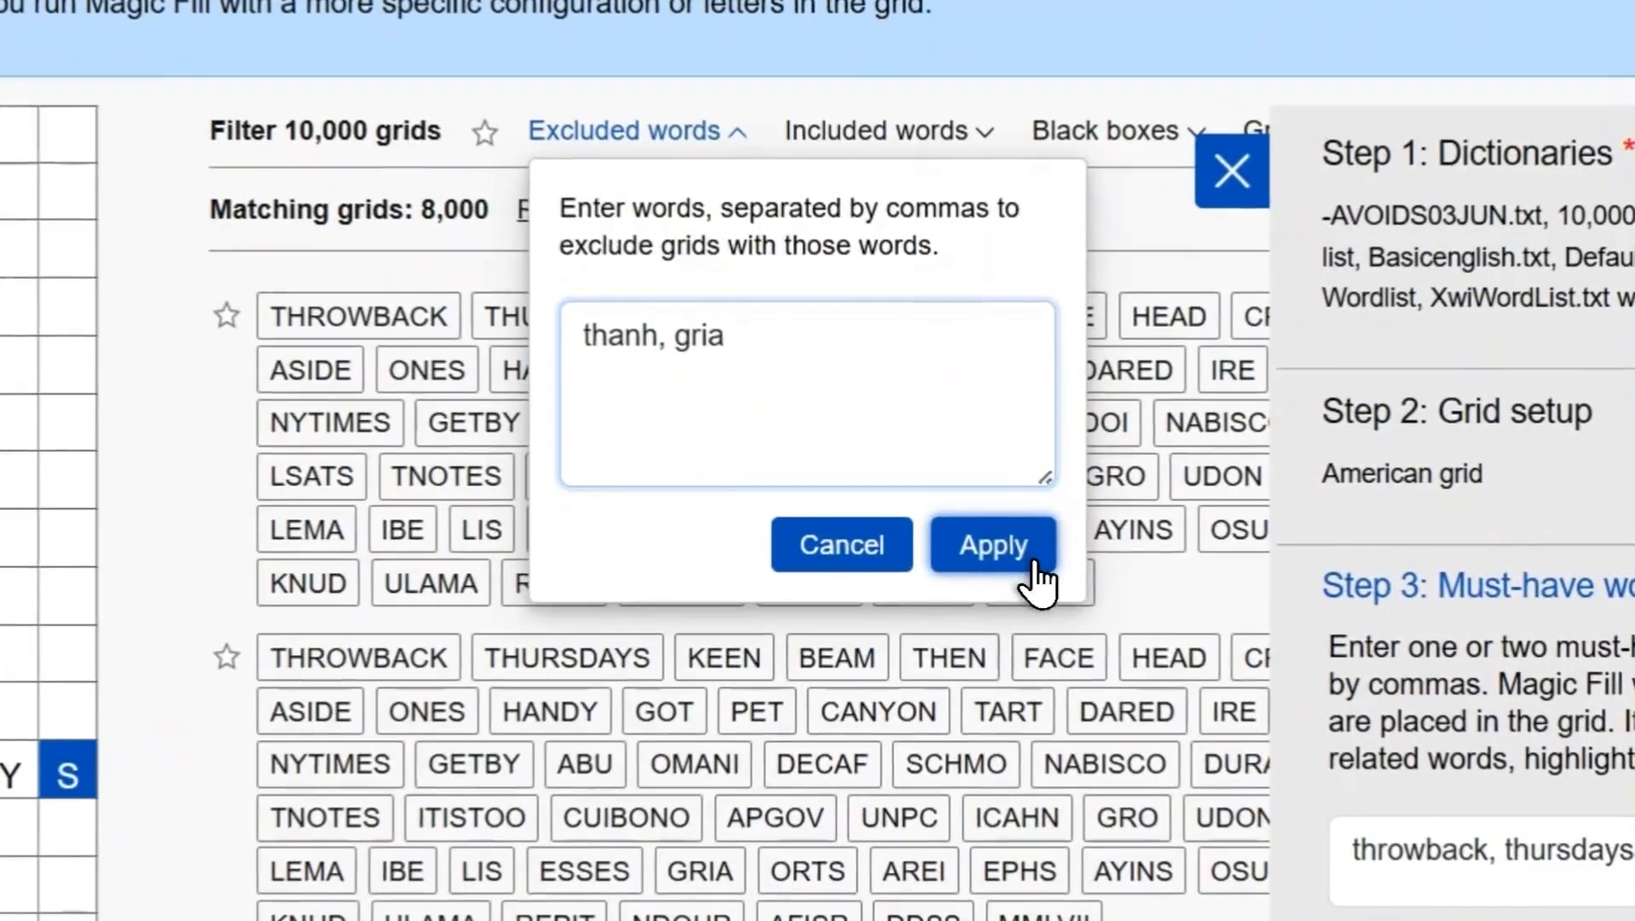
pyautogui.click(994, 546)
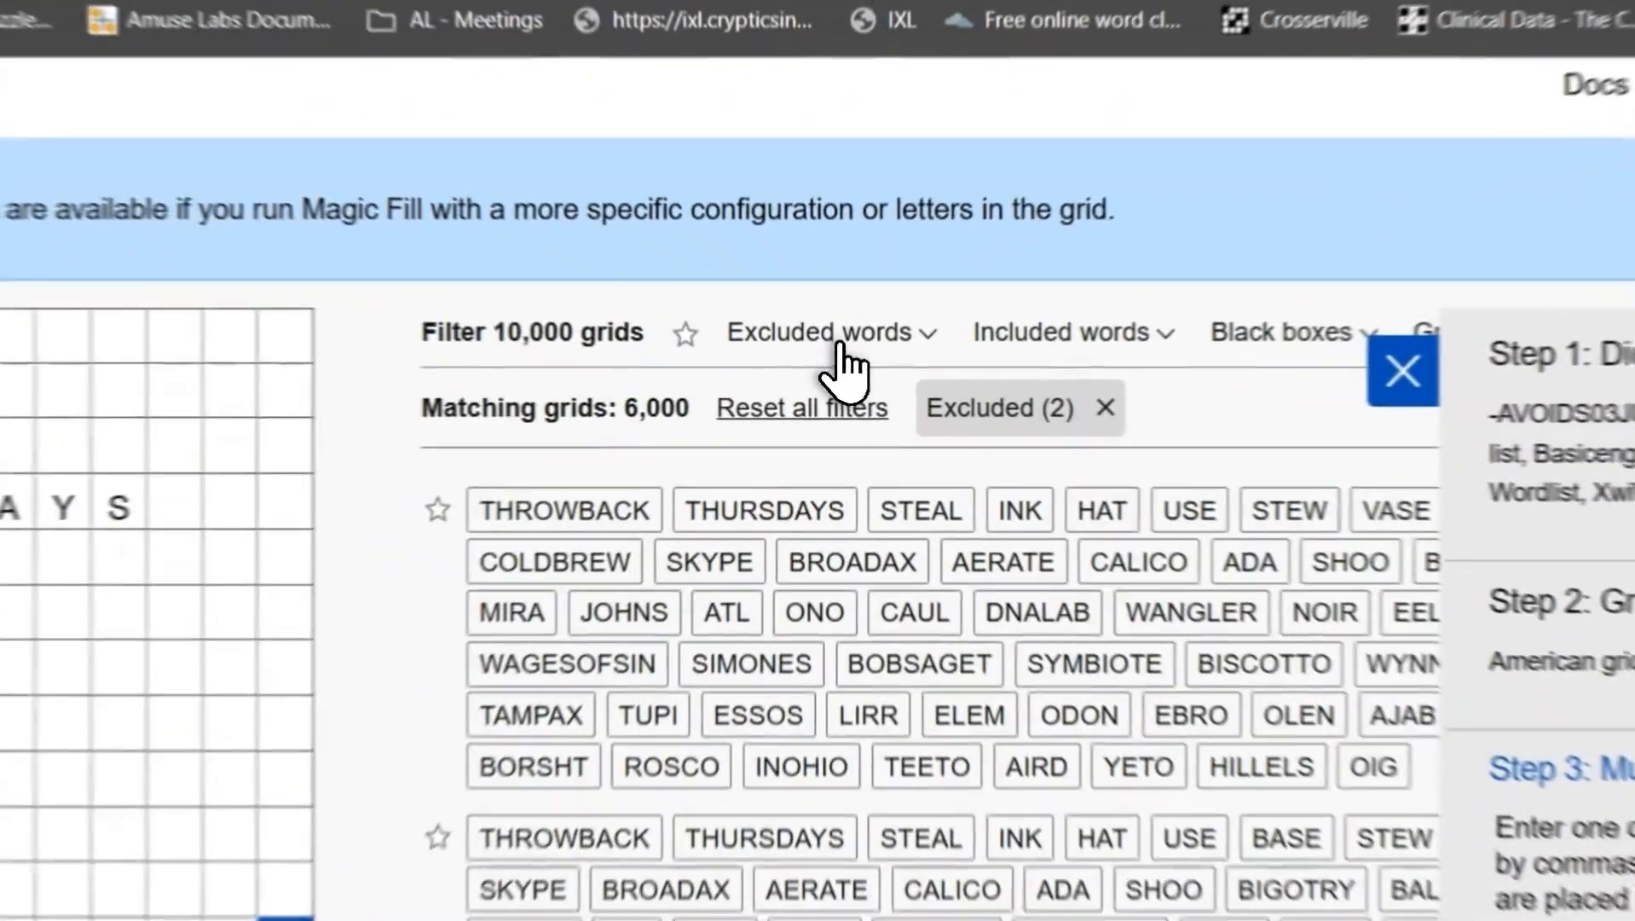
# Add "tampax" to the excluded words and apply the filter
pyautogui.click(838, 341)
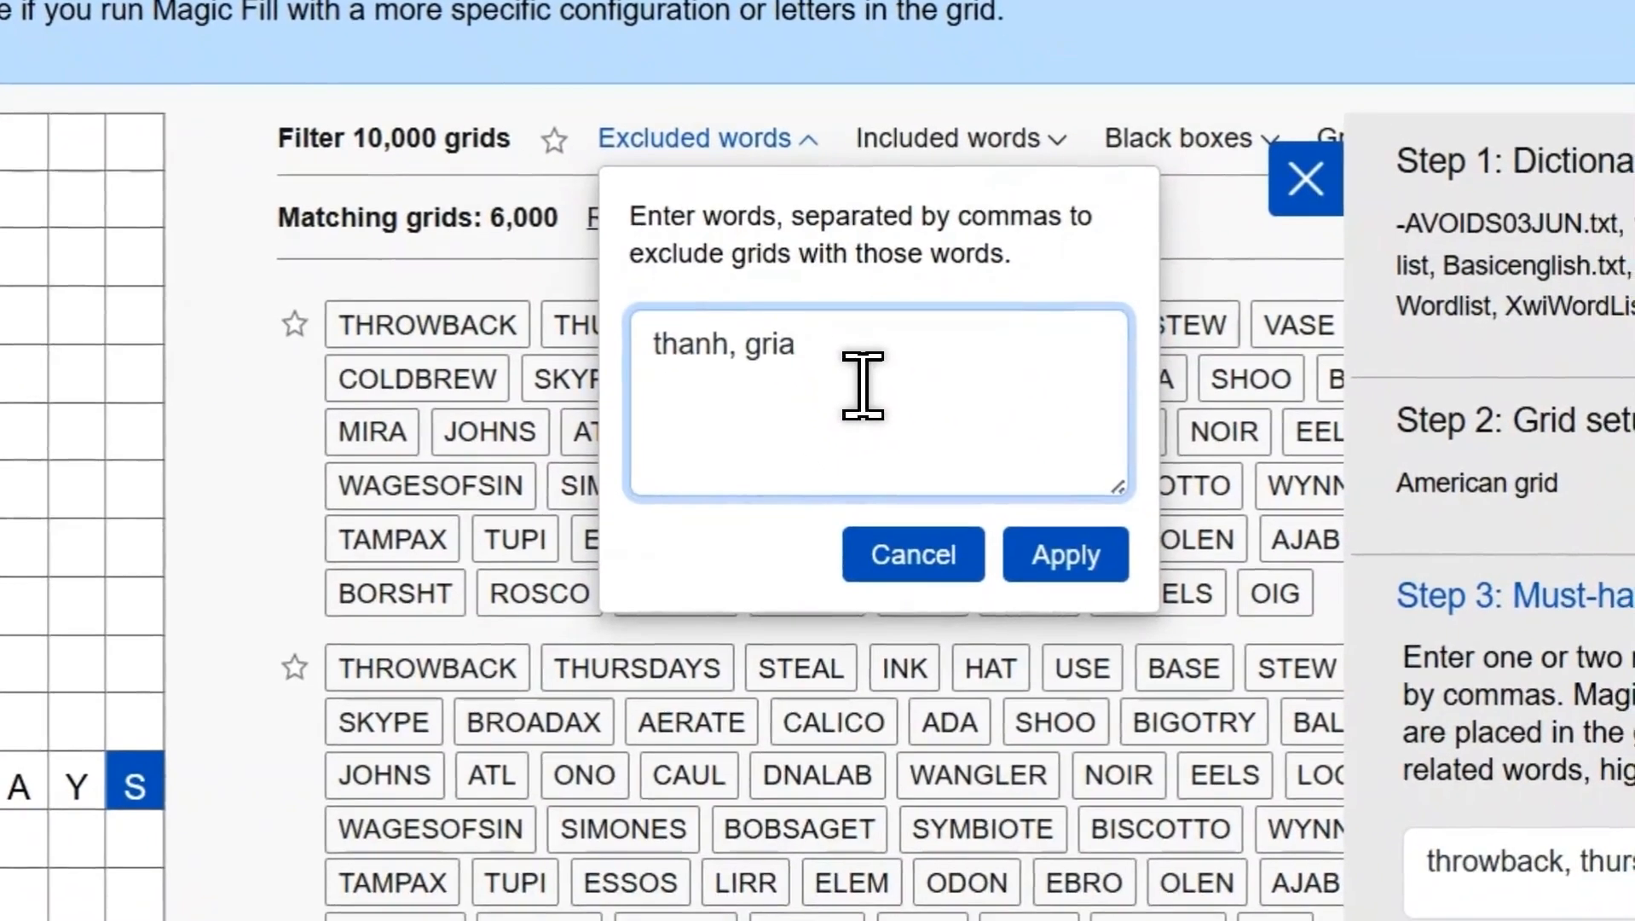
pyautogui.write(', tampax')
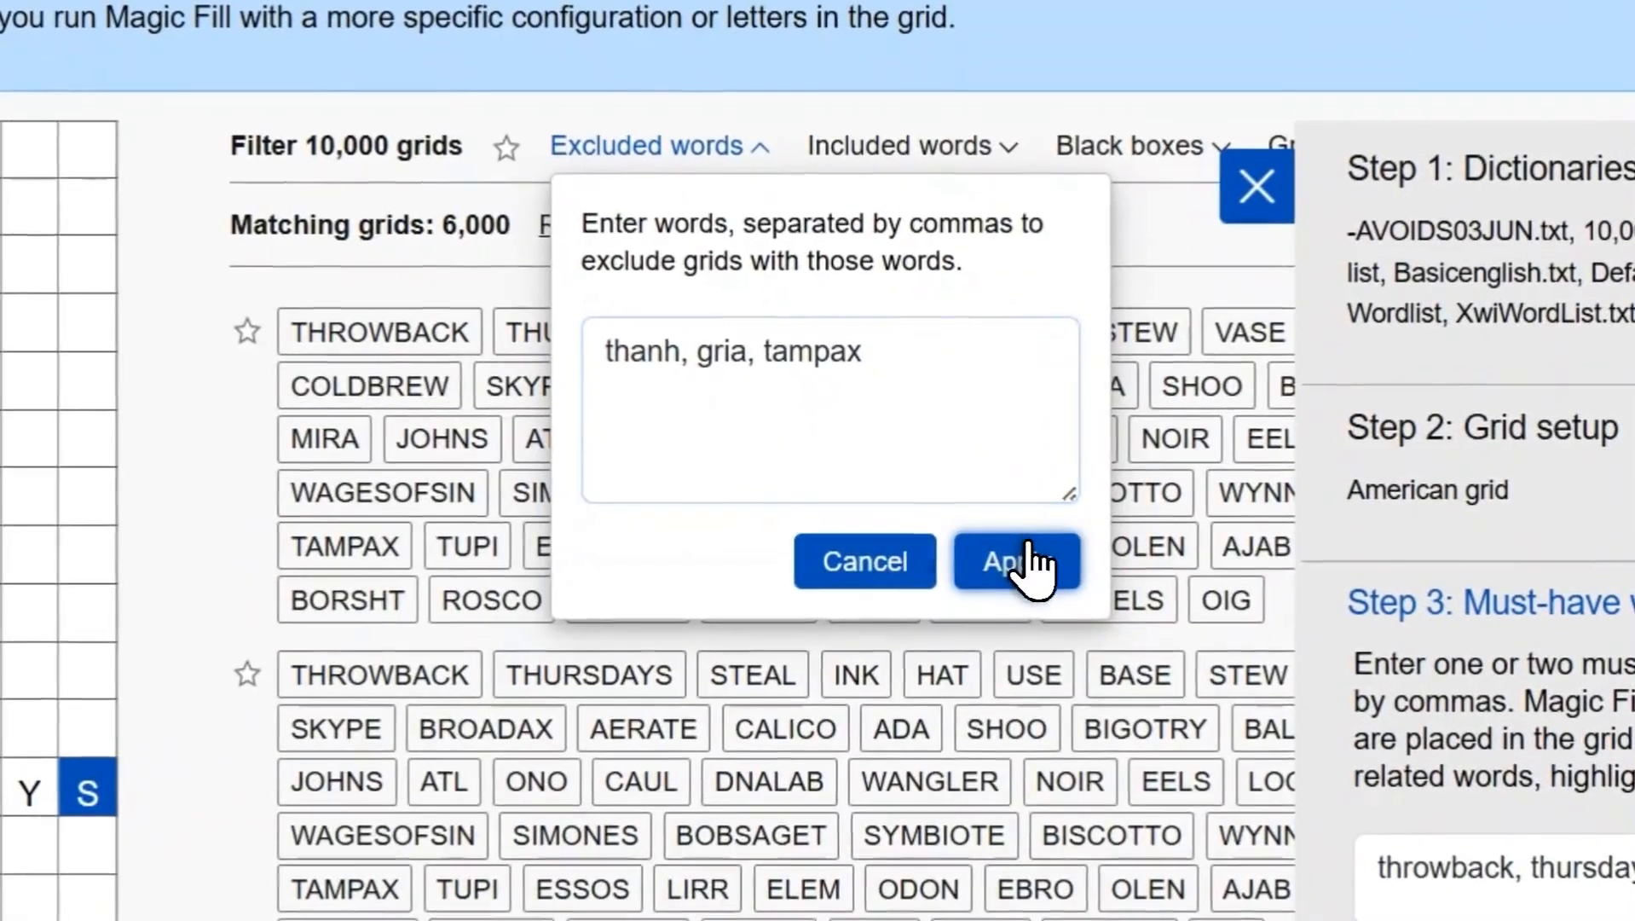
pyautogui.click(1015, 543)
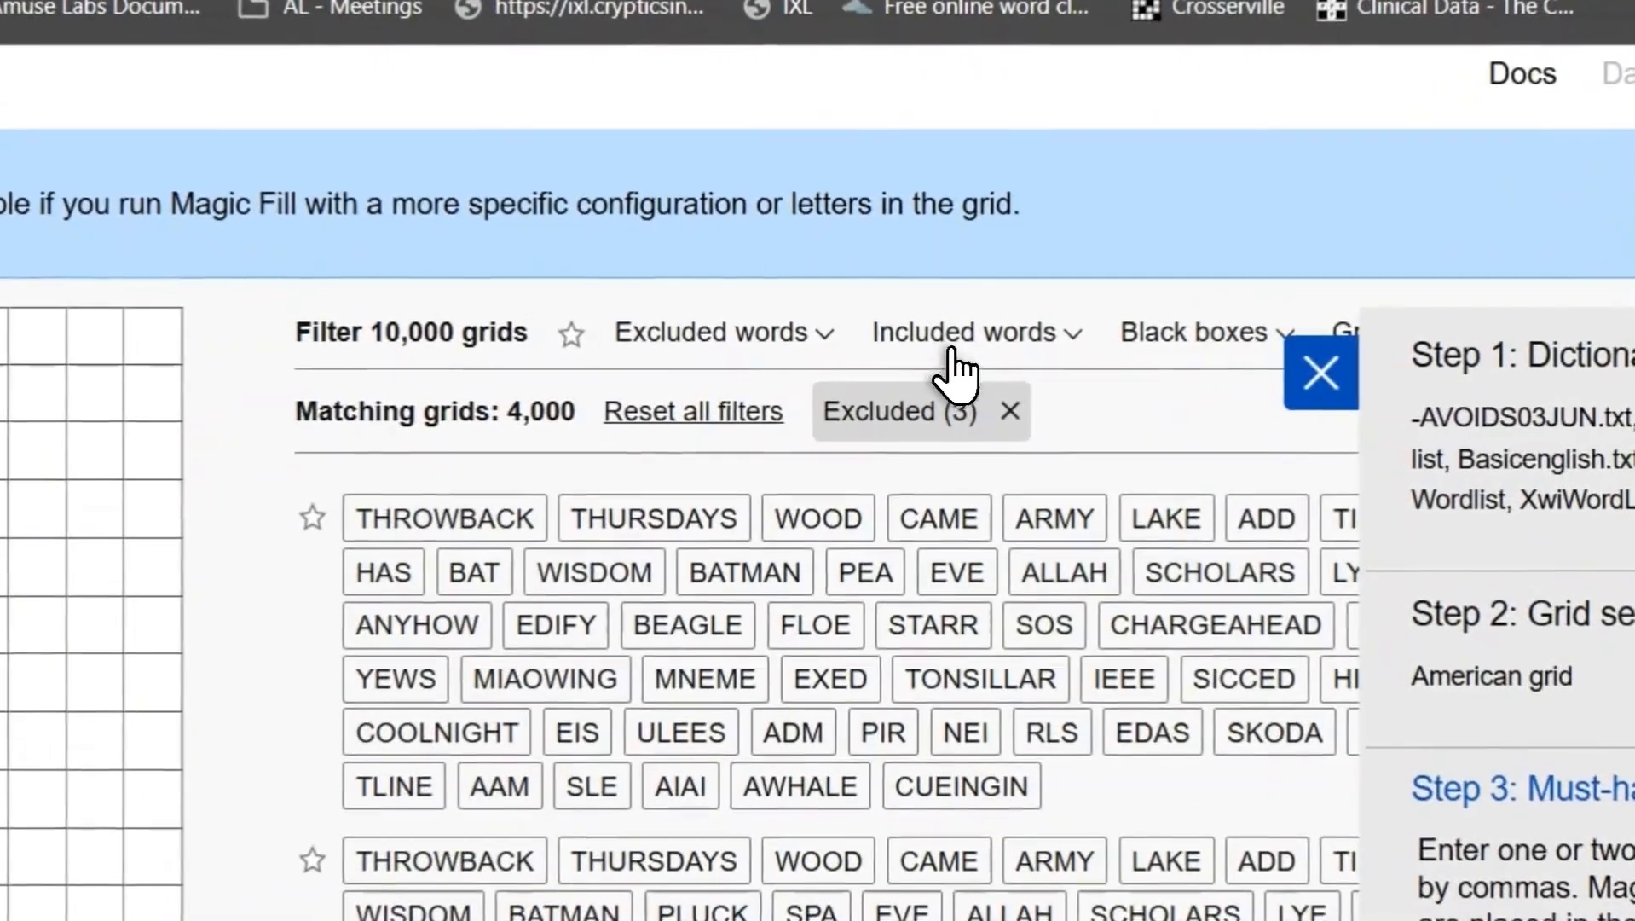
# Apply an included words filter so only grids containing "scholars" are listed
pyautogui.click(950, 337)
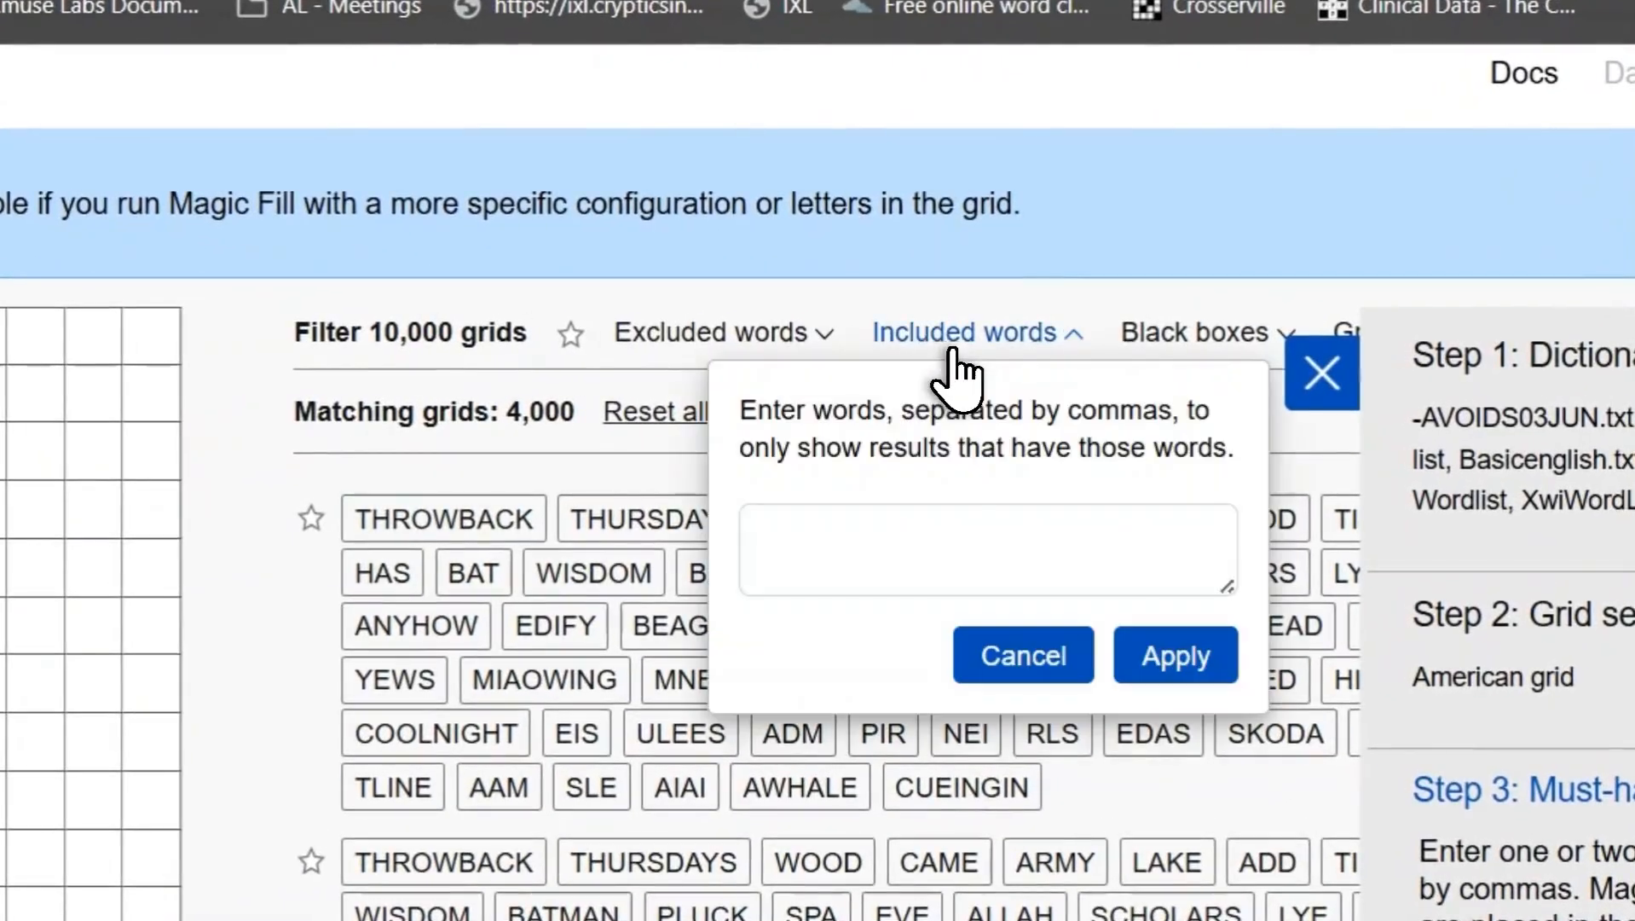
pyautogui.click(938, 440)
pyautogui.write('s')
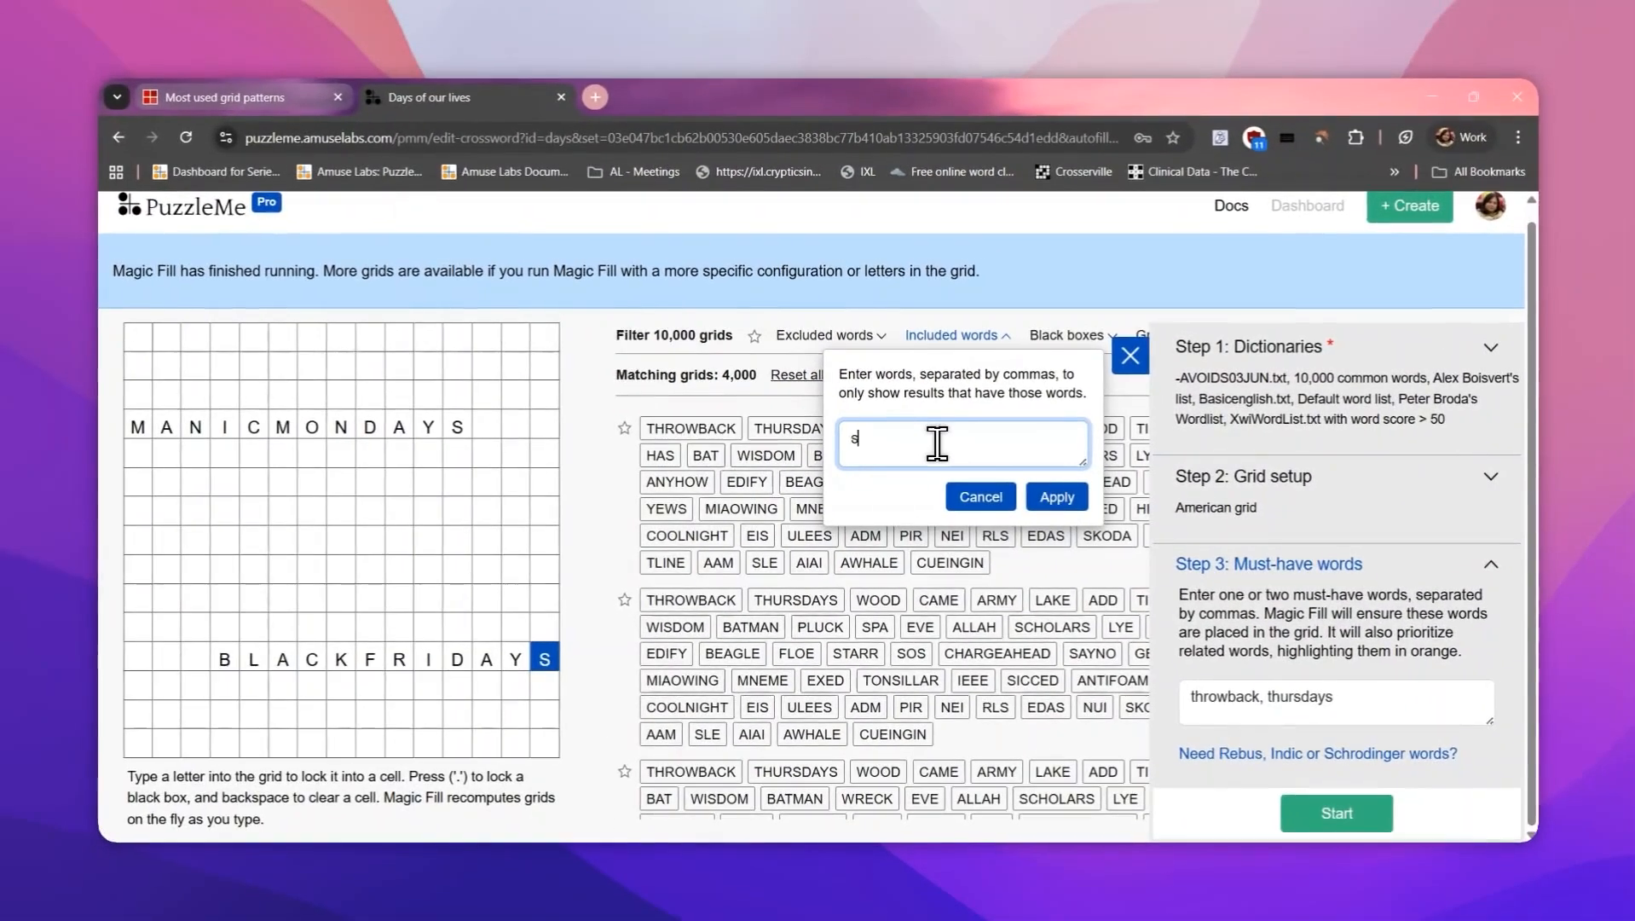
pyautogui.write('o')
pyautogui.write('h')
pyautogui.write('lars')
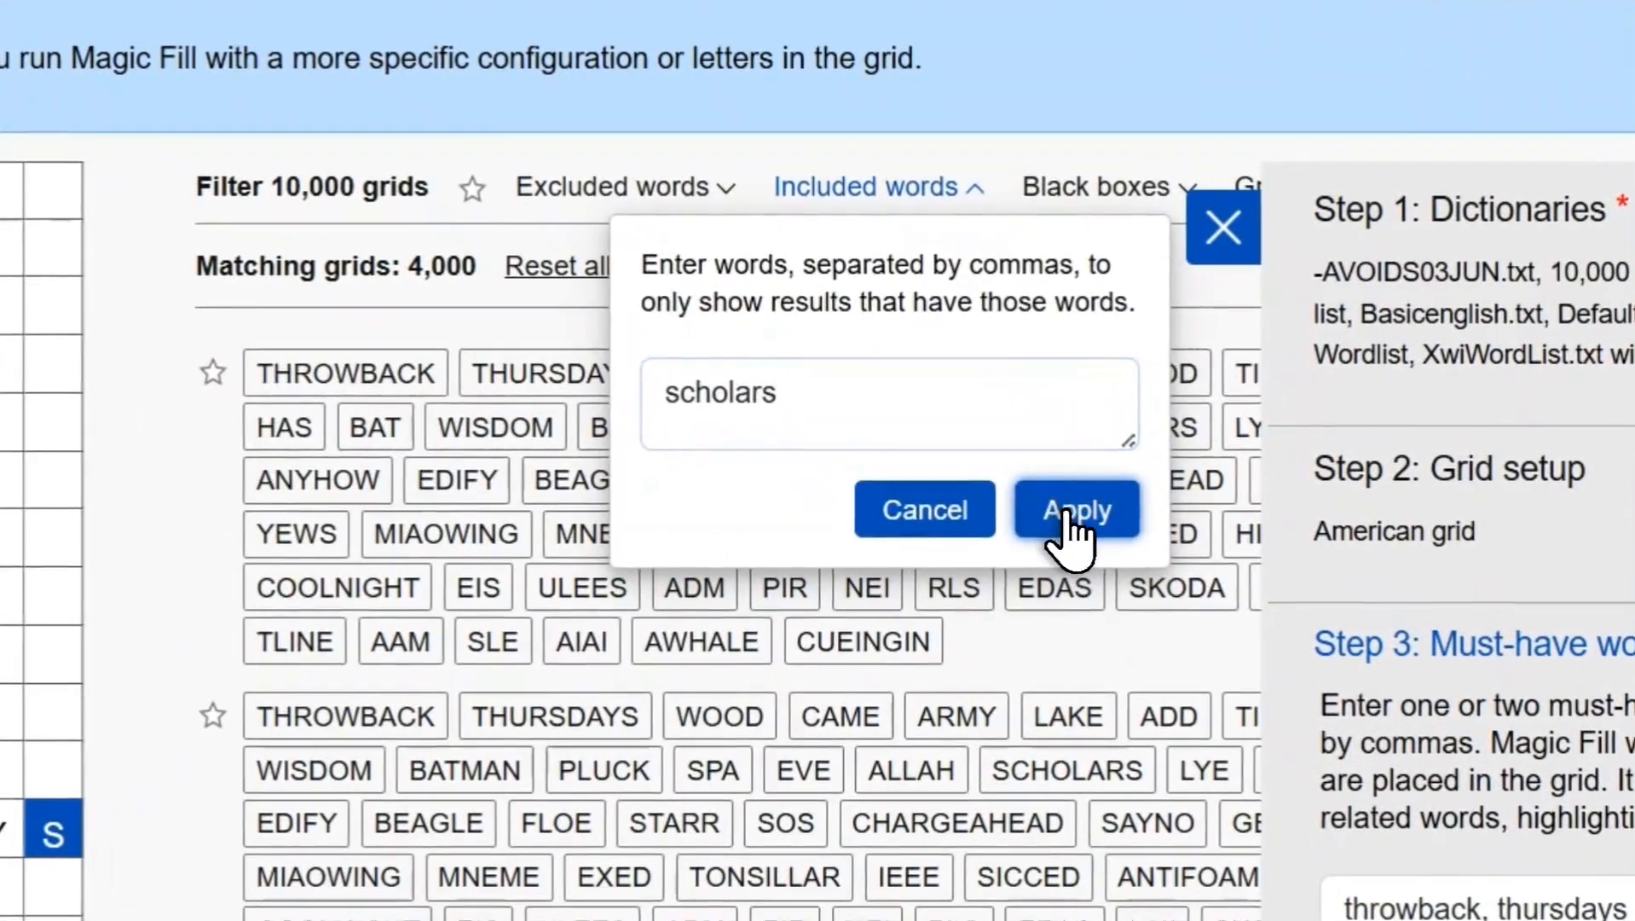
pyautogui.click(1070, 515)
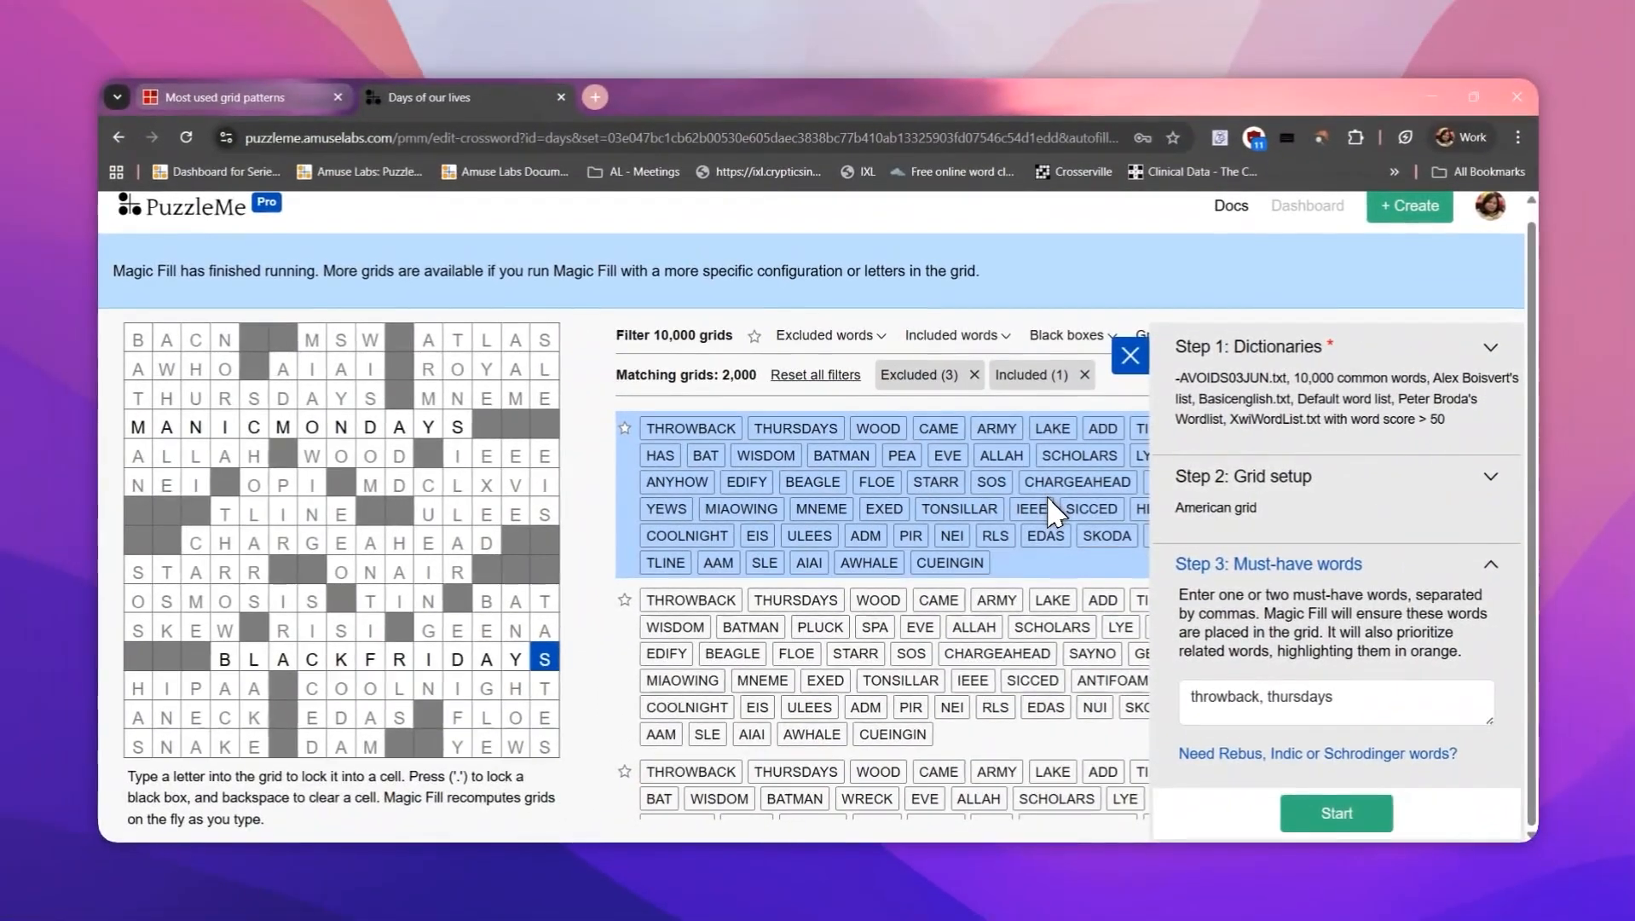